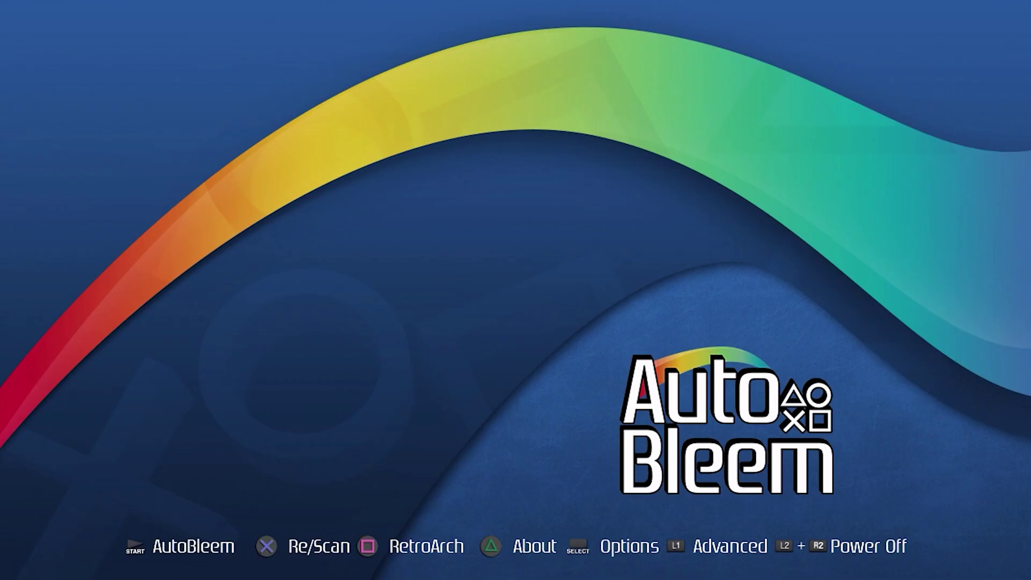
Browse the Apps collection past Doom, OpenBOR, Retroboot and Shadow Warrior, then exit to the start screen.
key(Return)
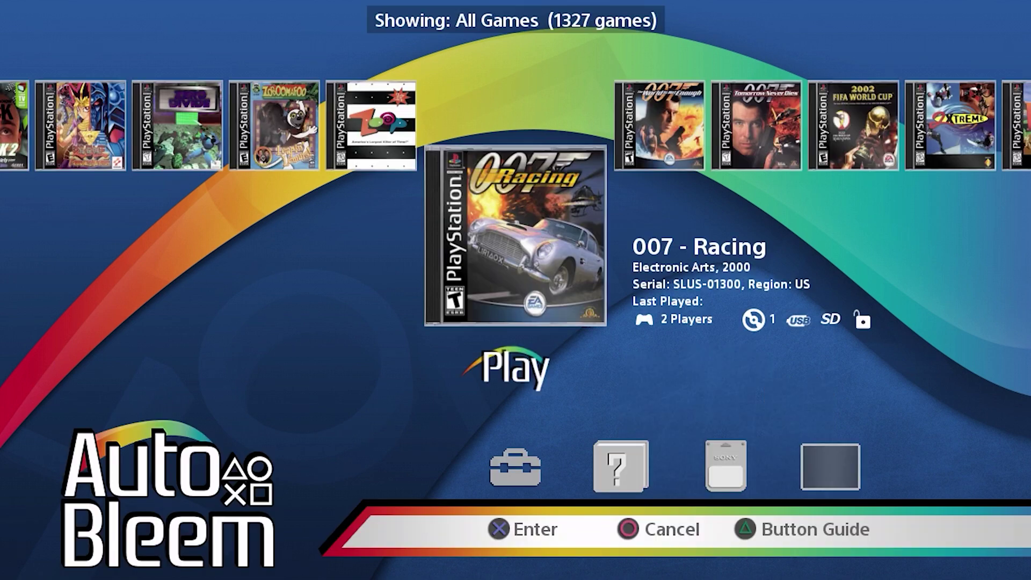
key(Page_Down)
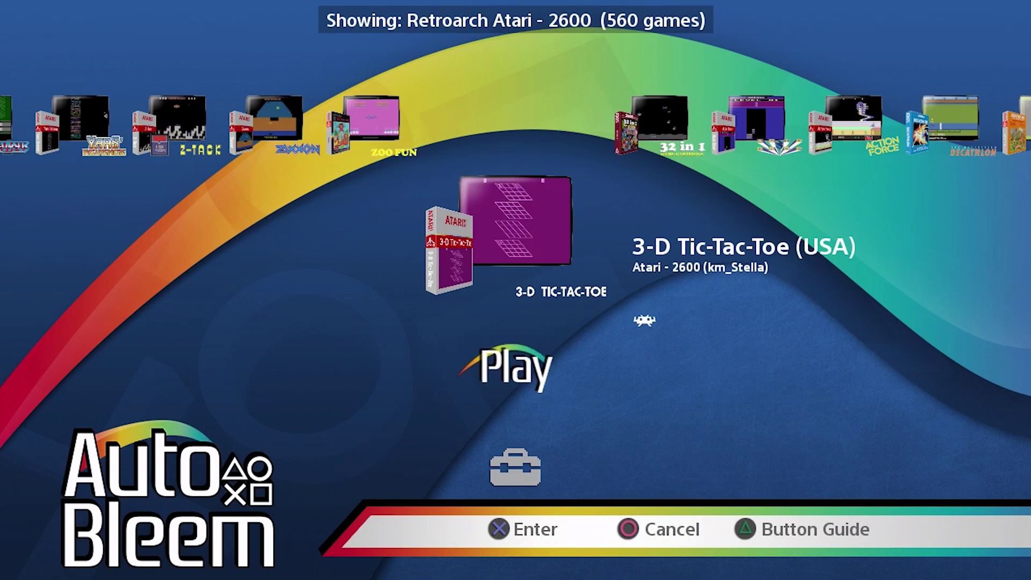
key(Page_Down)
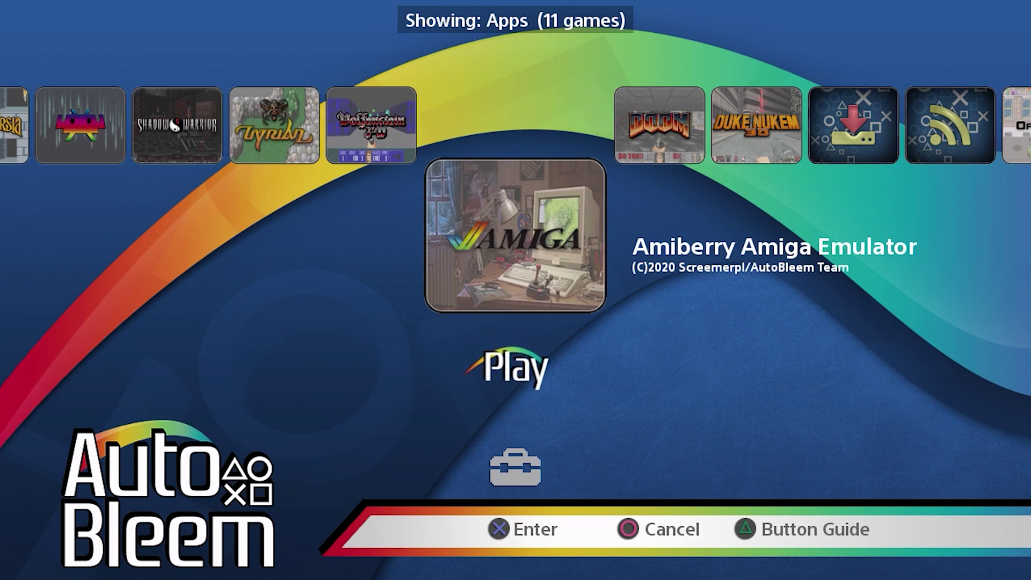
key(Right)
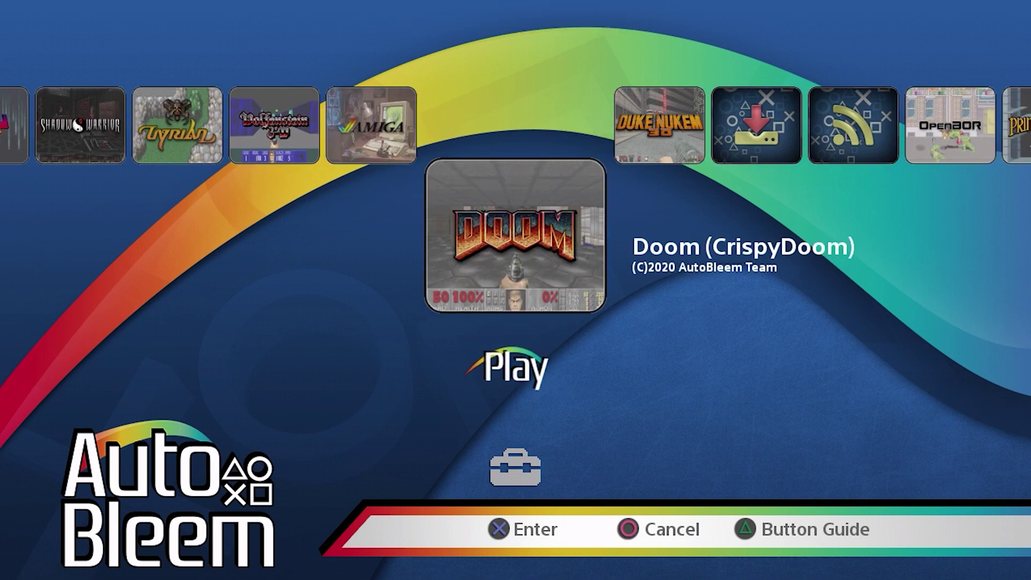
key(Right)
key(Right)
key(Right)
key(Right)
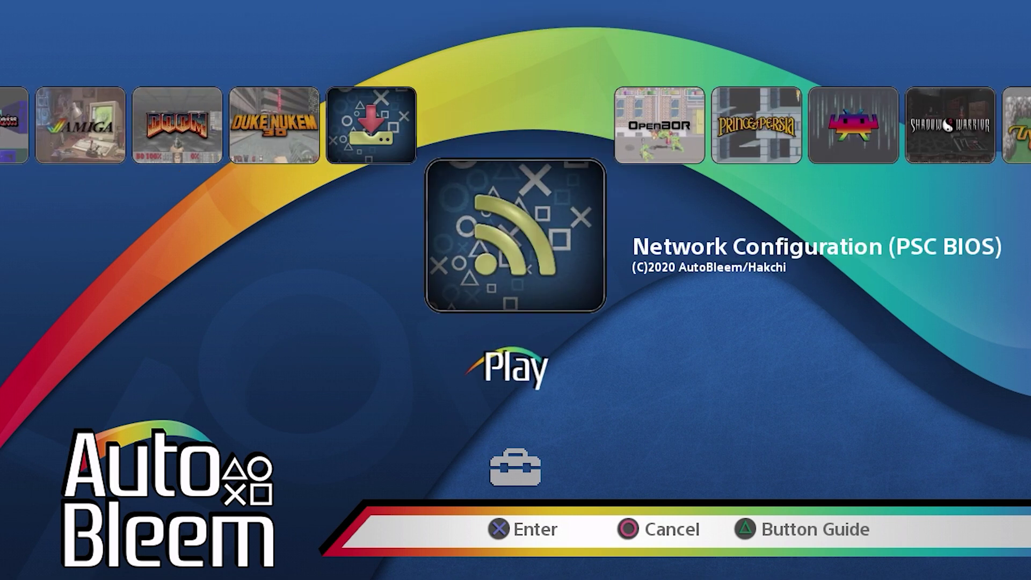
key(Right)
key(Right)
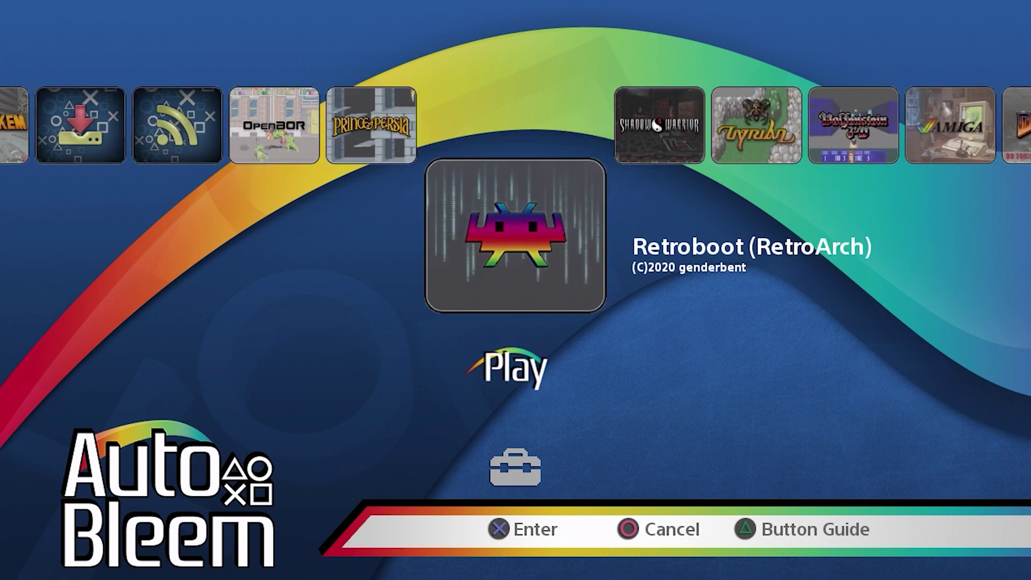
key(Right)
key(Right)
key(Right)
key(Right)
key(Right)
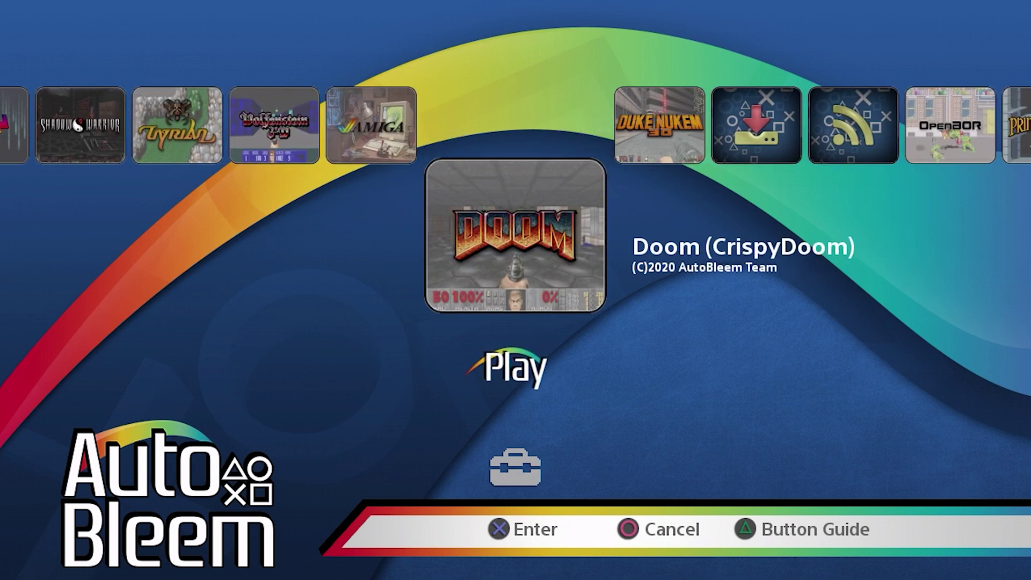
key(Left)
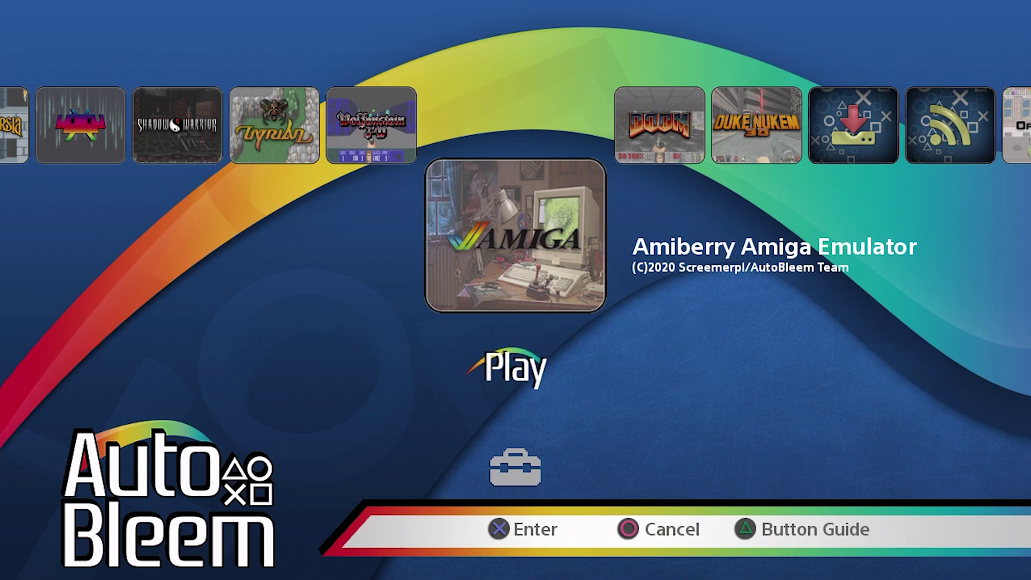
key(Escape)
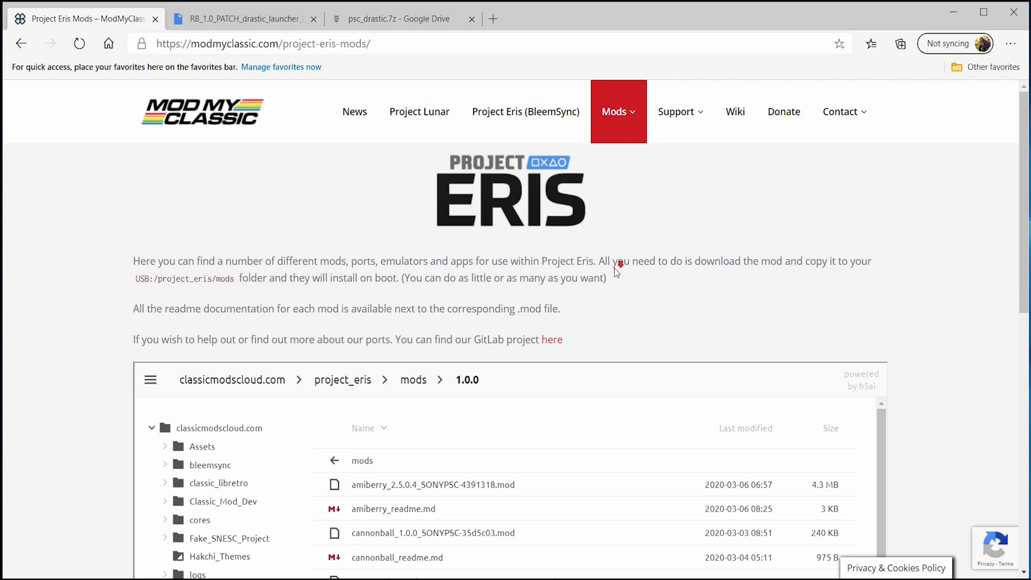
Download ppsspp_1.9.3_SONYPSC-2a76633.mod from the Project Eris mods list and show it in its folder.
scroll(615, 272, down, 10)
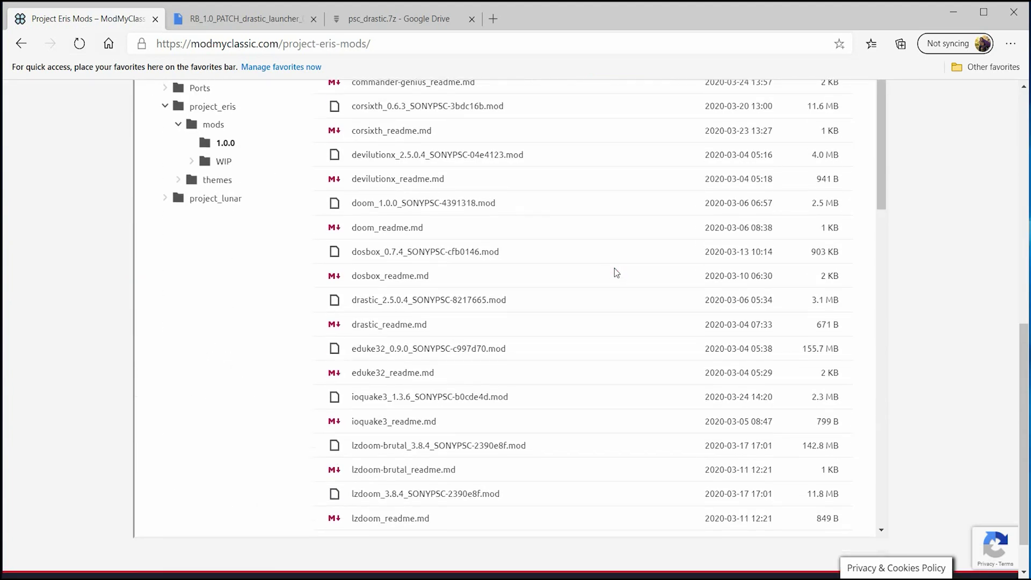
scroll(615, 271, down, 7)
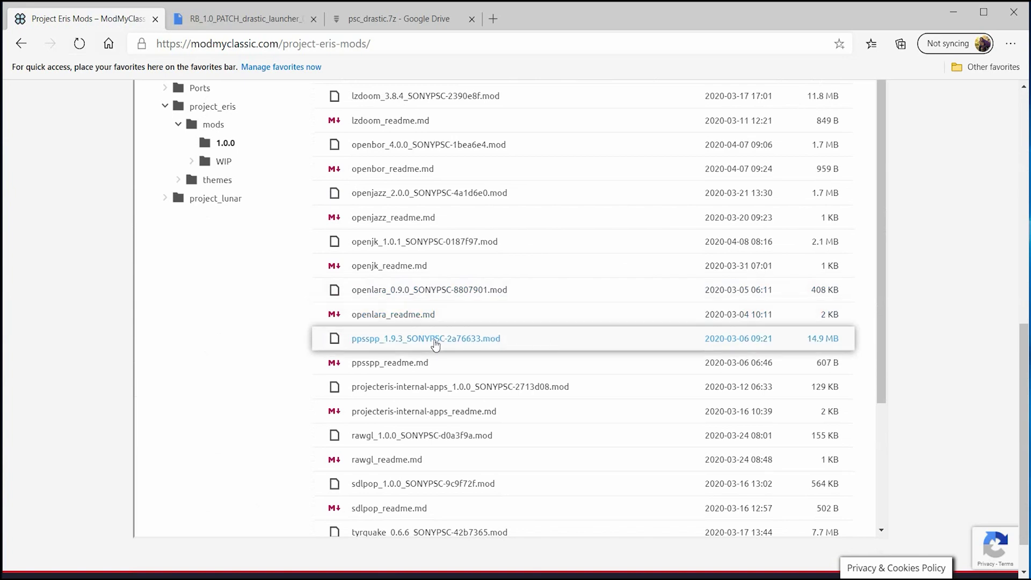
click(477, 344)
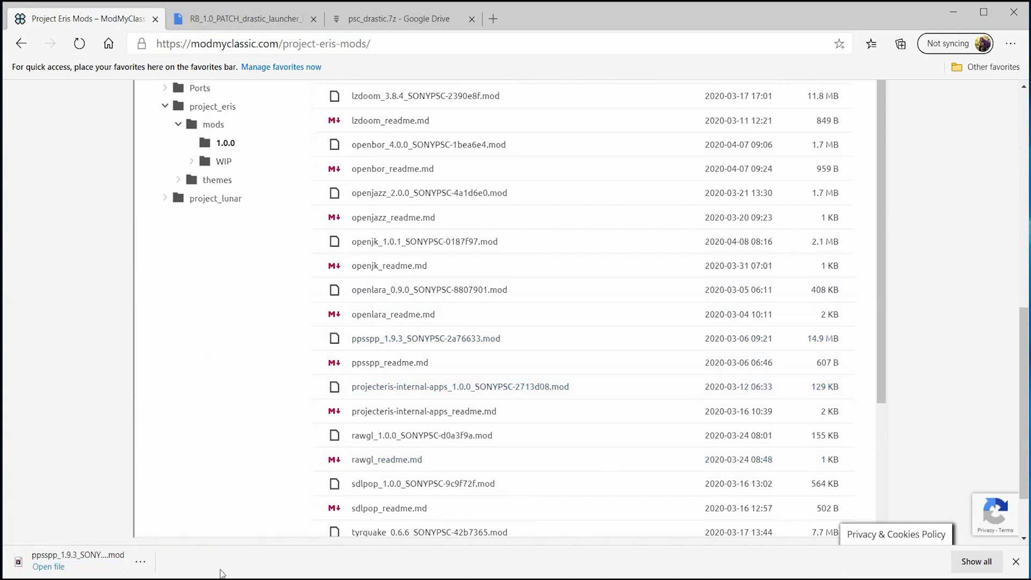
click(141, 562)
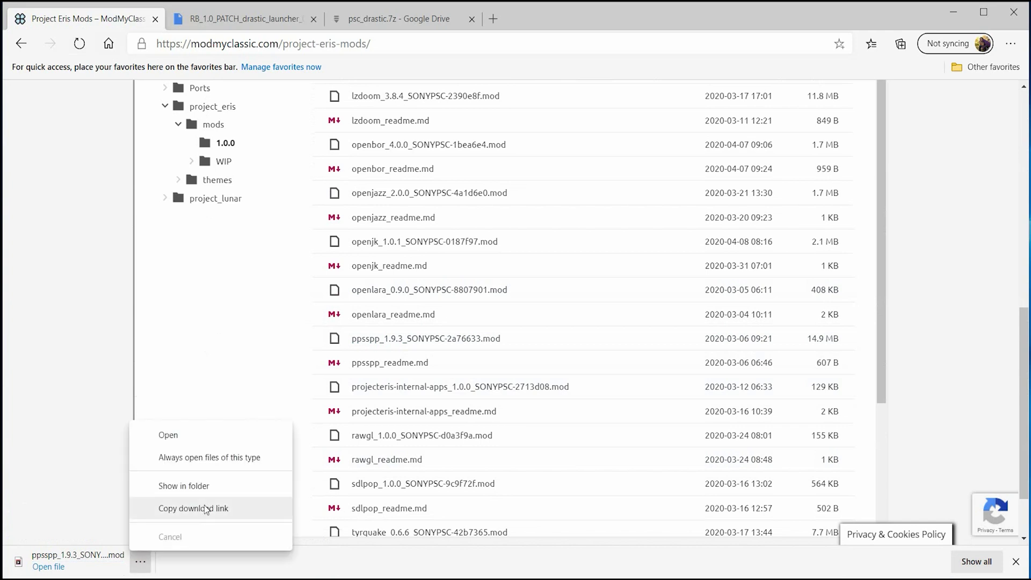
click(214, 485)
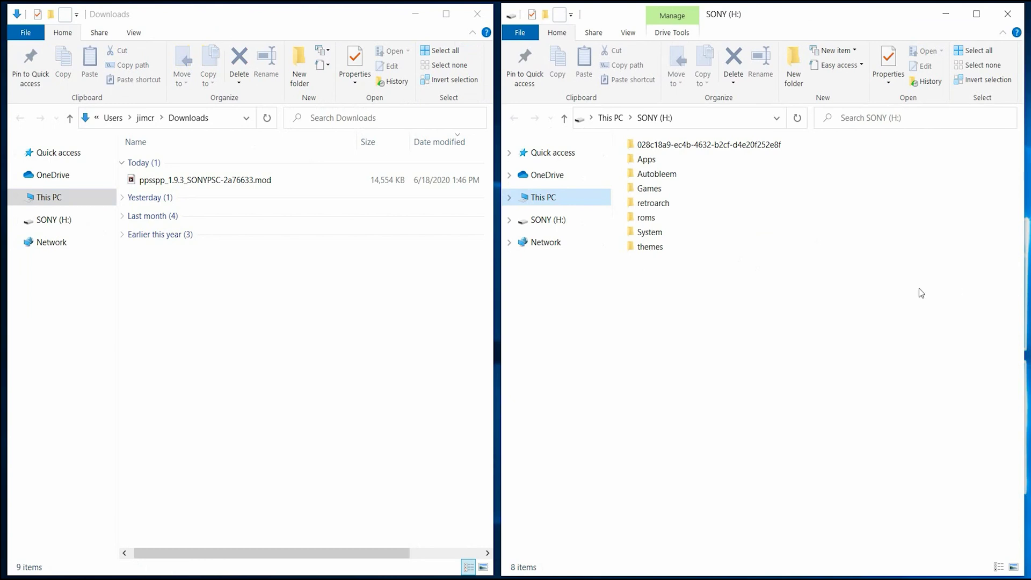
Create a new folder named RB_PATCH on the SONY (H:) drive.
right_click(788, 336)
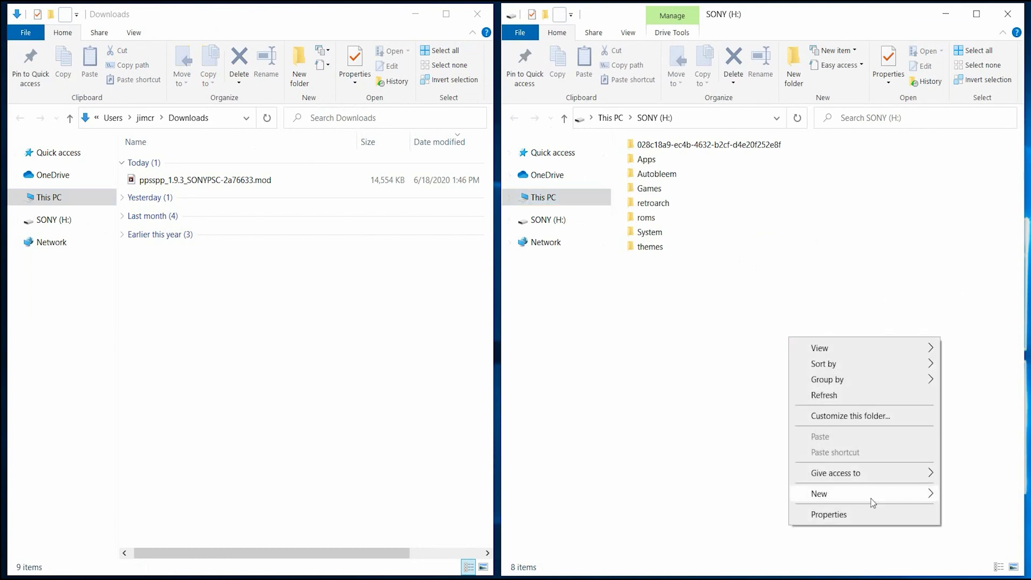
mouse_move(870, 497)
click(1003, 329)
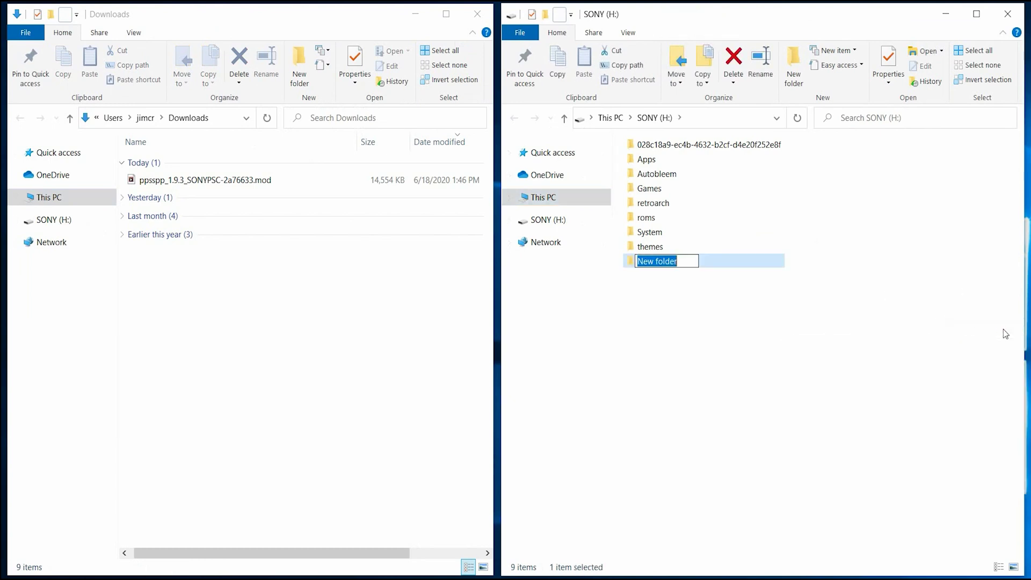
text(RB)
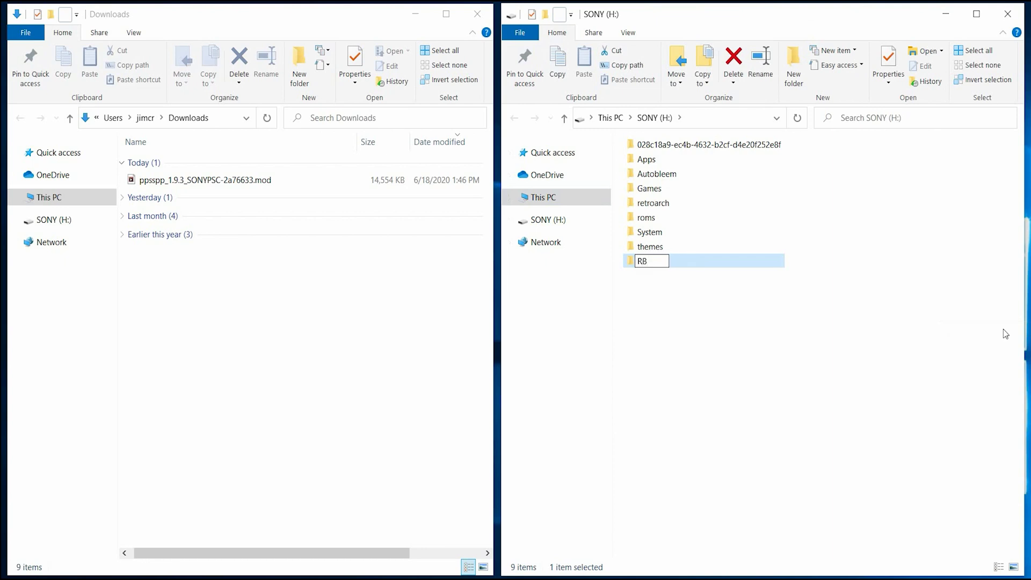
text(_)
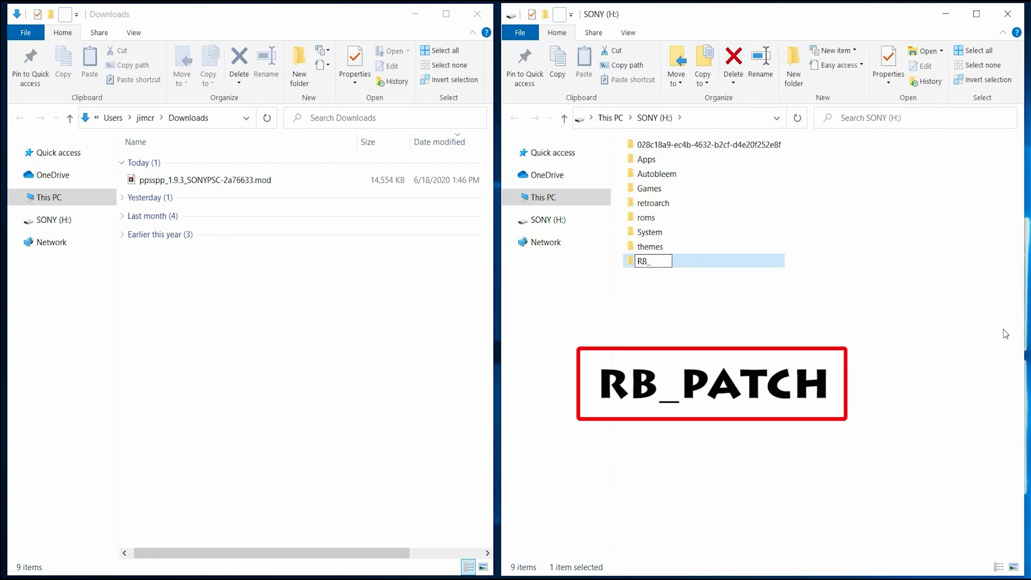
text(PATCH)
click(845, 336)
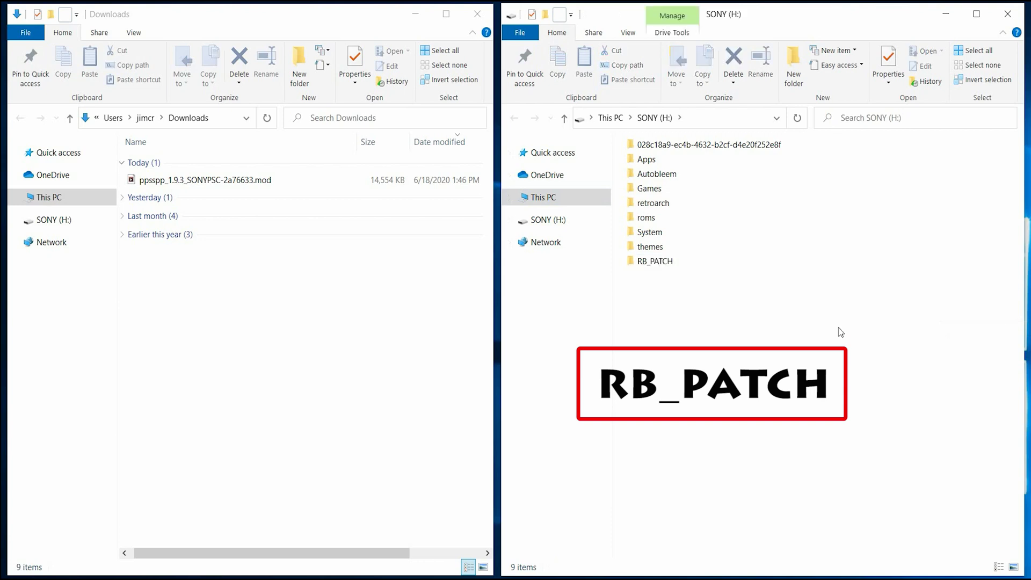
Copy the ppsspp_1.9.3 mod file into RB_PATCH, then return to the SONY (H:) root.
double_click(656, 263)
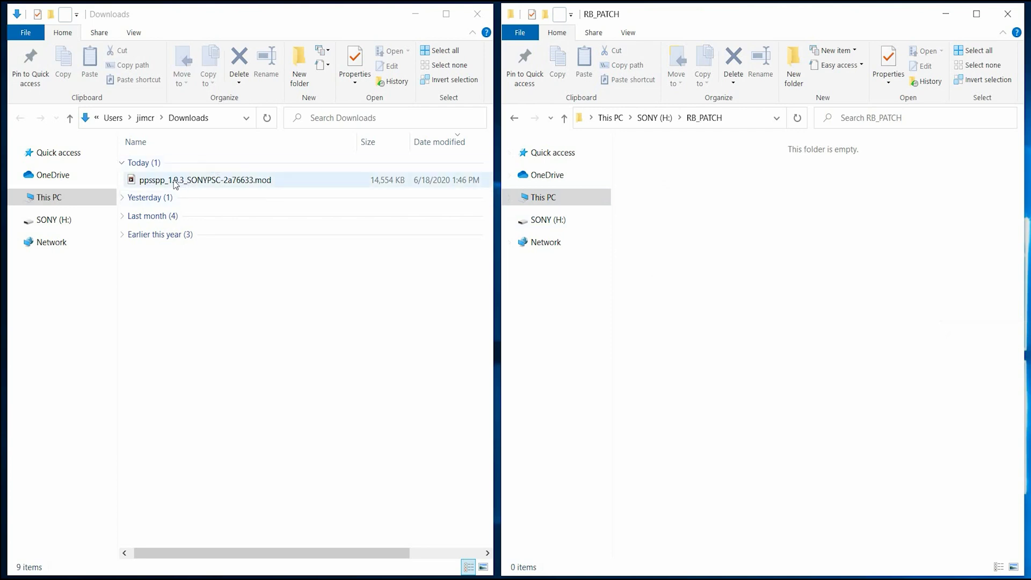
drag(173, 181, 713, 253)
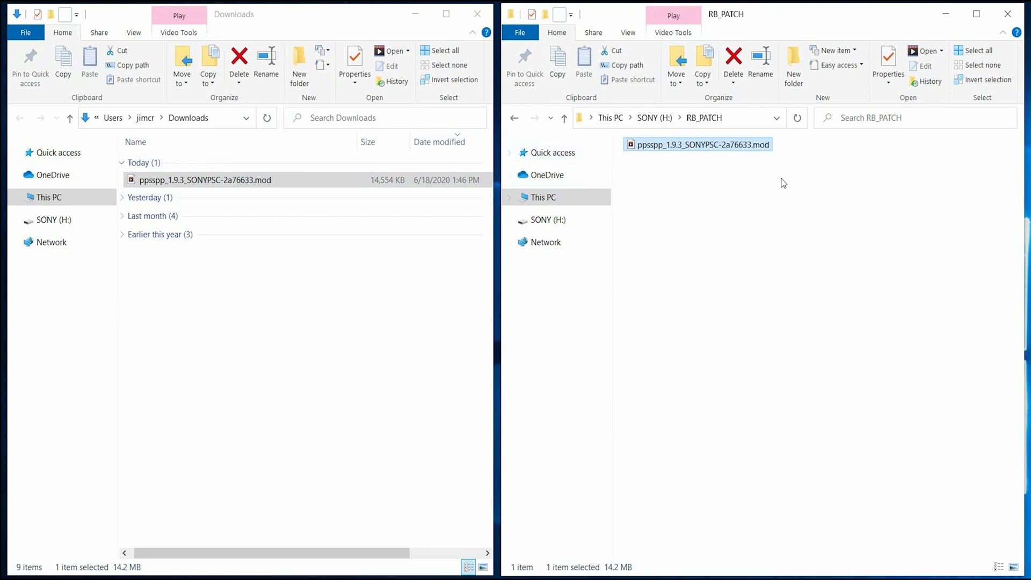
click(654, 118)
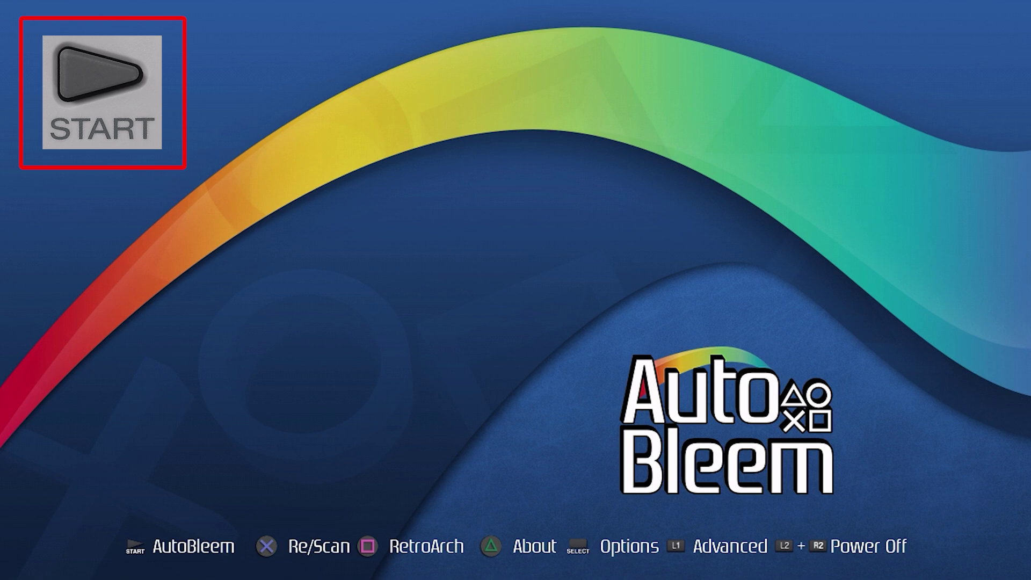
Open the game carousel, switch to the Apps list and launch PPSSPP.
key(Return)
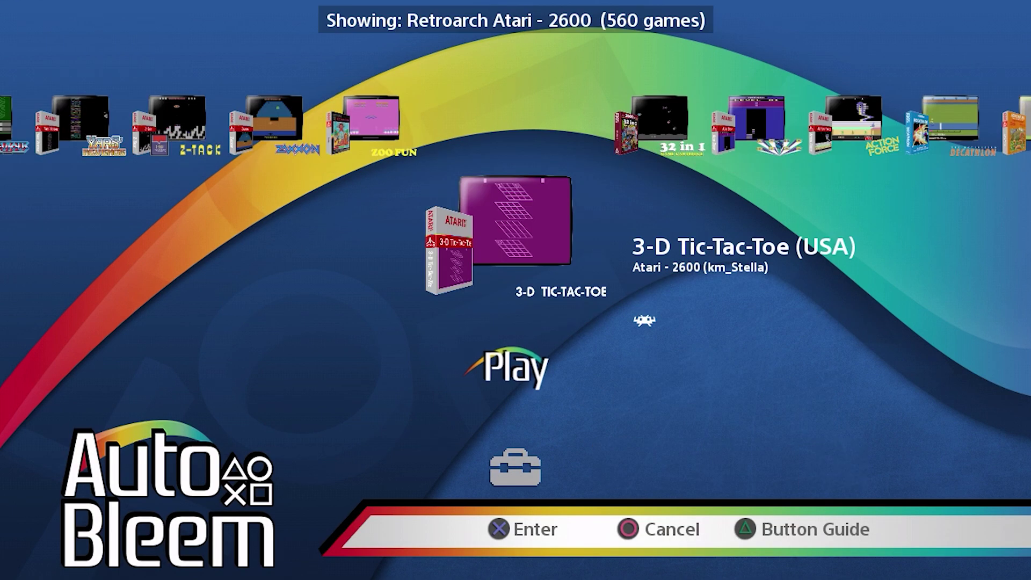
key(shift)
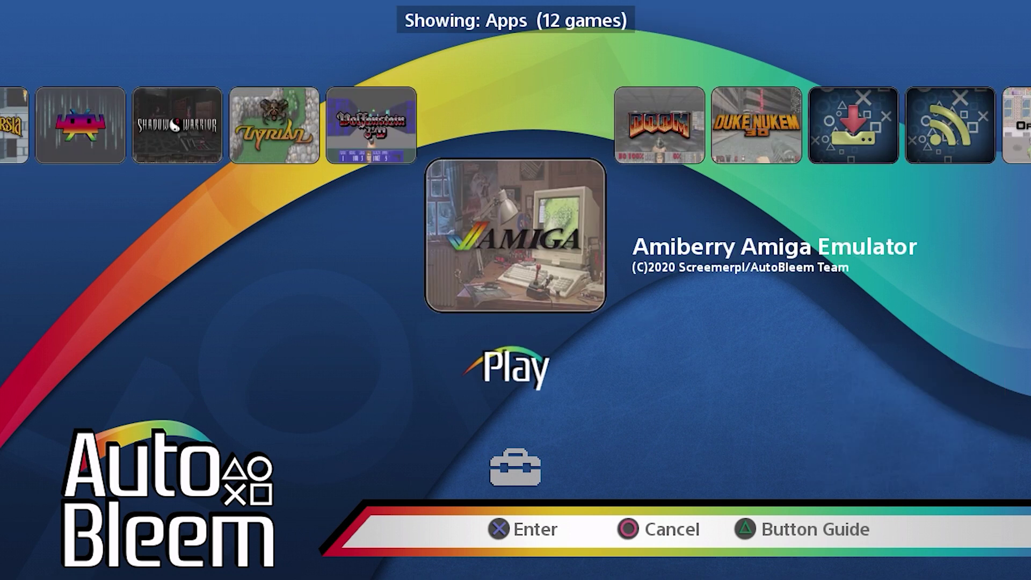
key(Left)
key(Left)
key(Left)
key(Left)
key(Left)
key(Left)
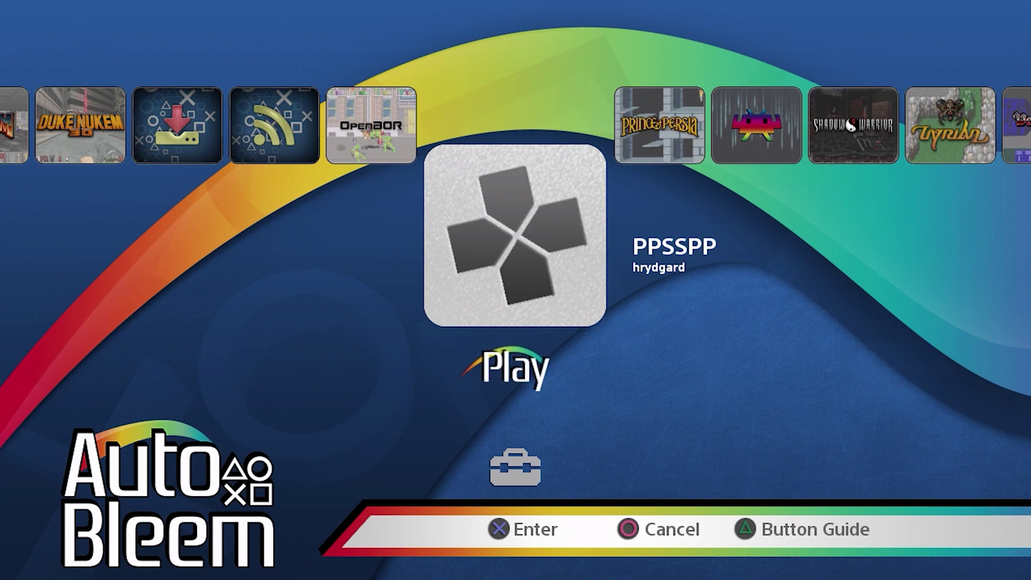
key(Return)
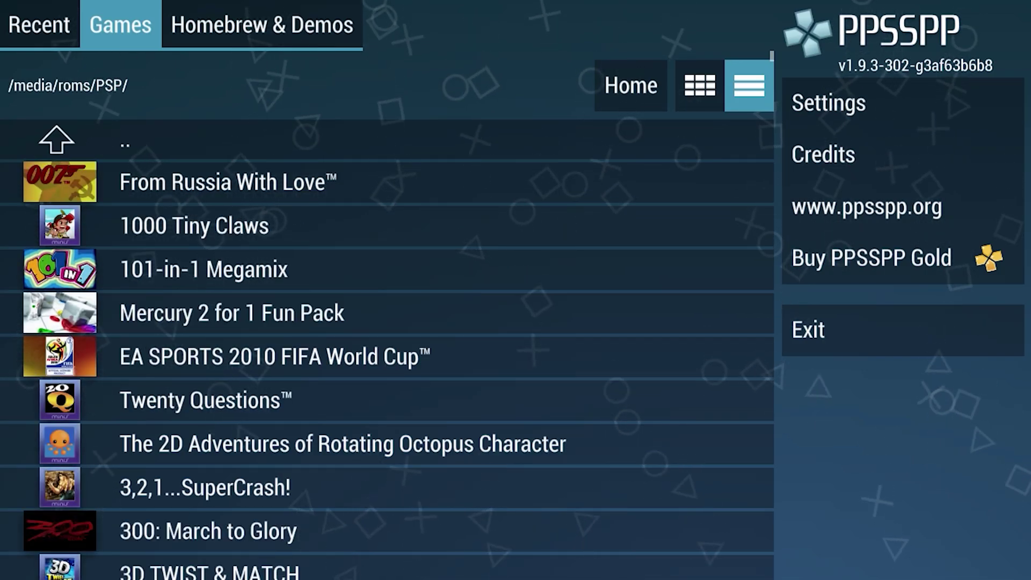
Step down the PSP game list past 101-in-1 Megamix and Mercury to EA SPORTS 2010 FIFA World Cup.
key(Down)
key(Down)
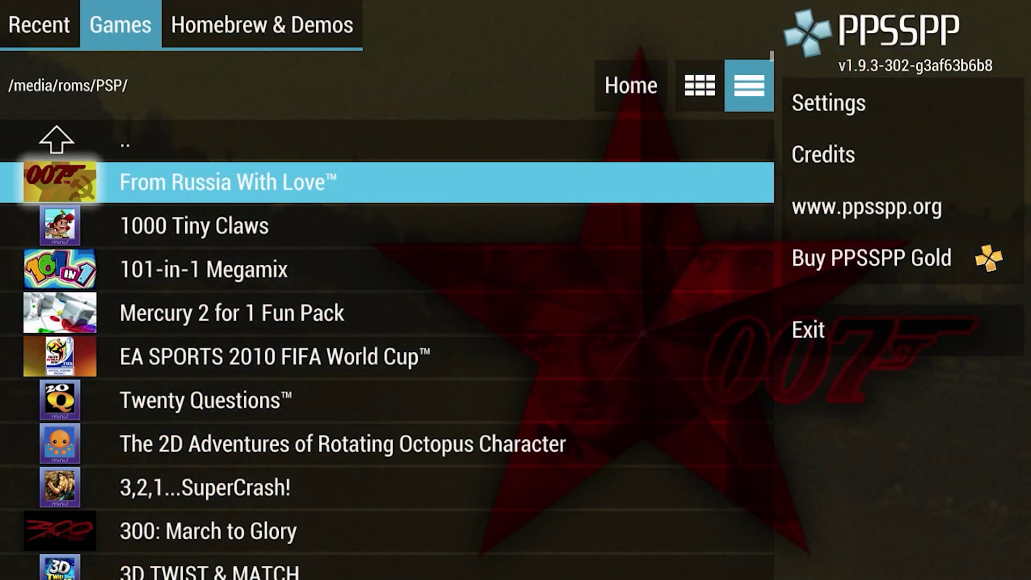
key(Down)
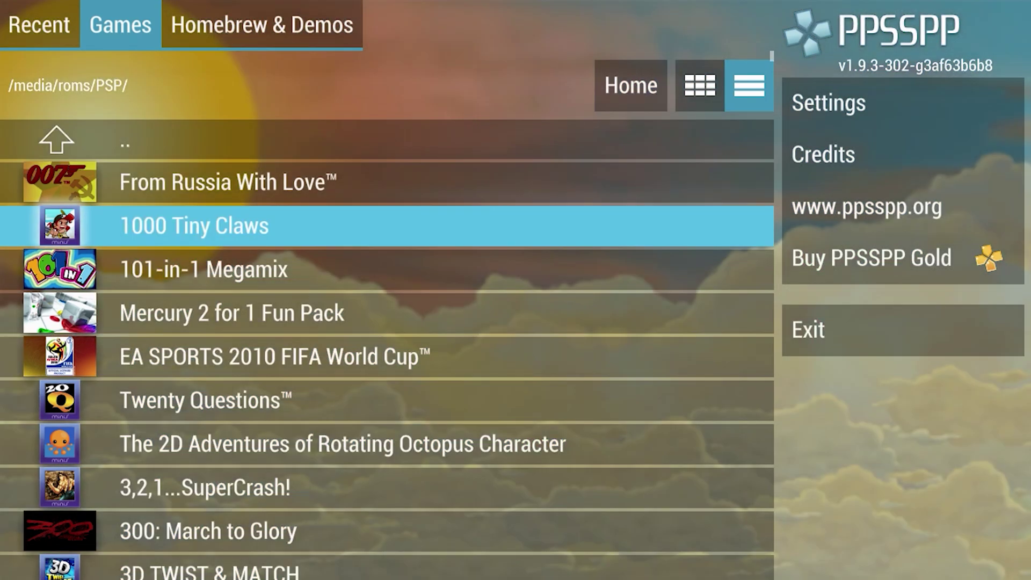
key(Down)
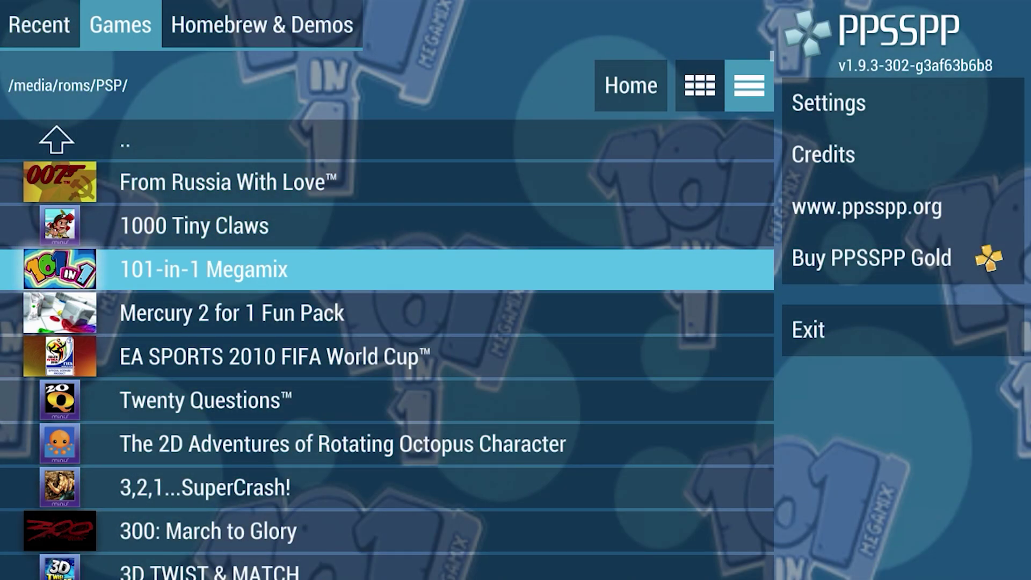
key(Down)
key(Down)
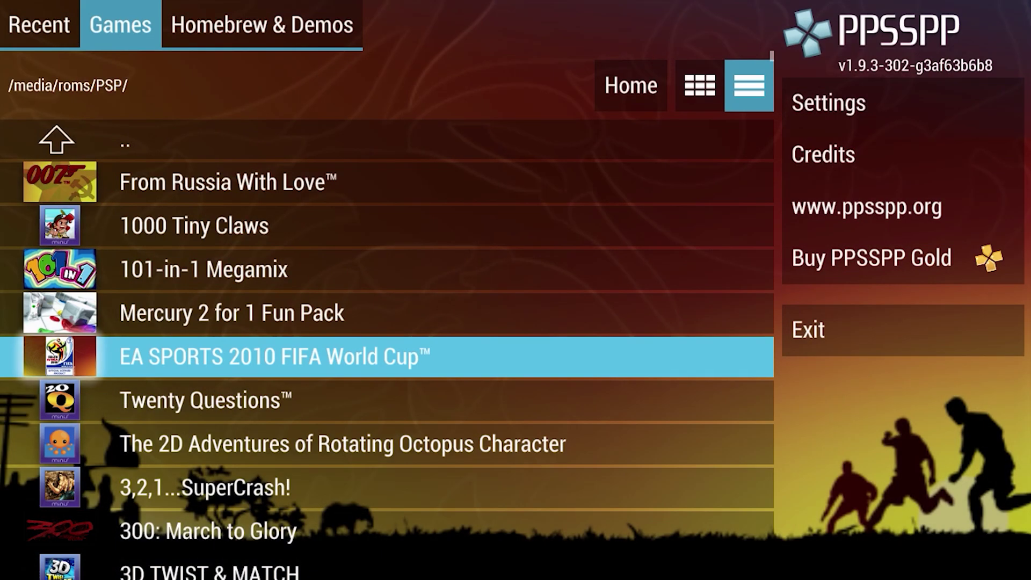
key(Down)
key(Down)
key(Down)
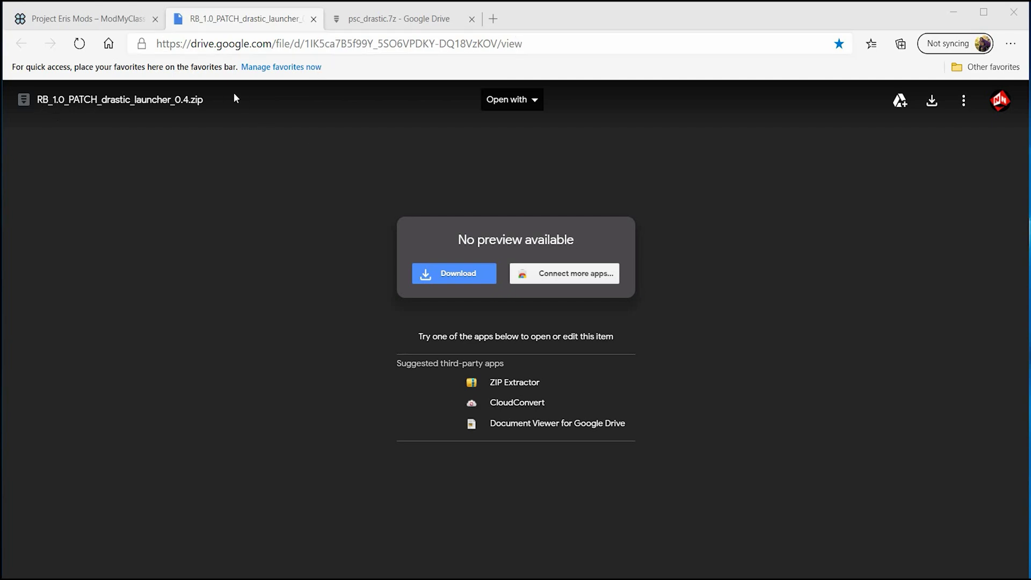
Download RB_1.0_PATCH_drastic_launcher_0.4.zip from Google Drive and show it in Downloads.
click(461, 274)
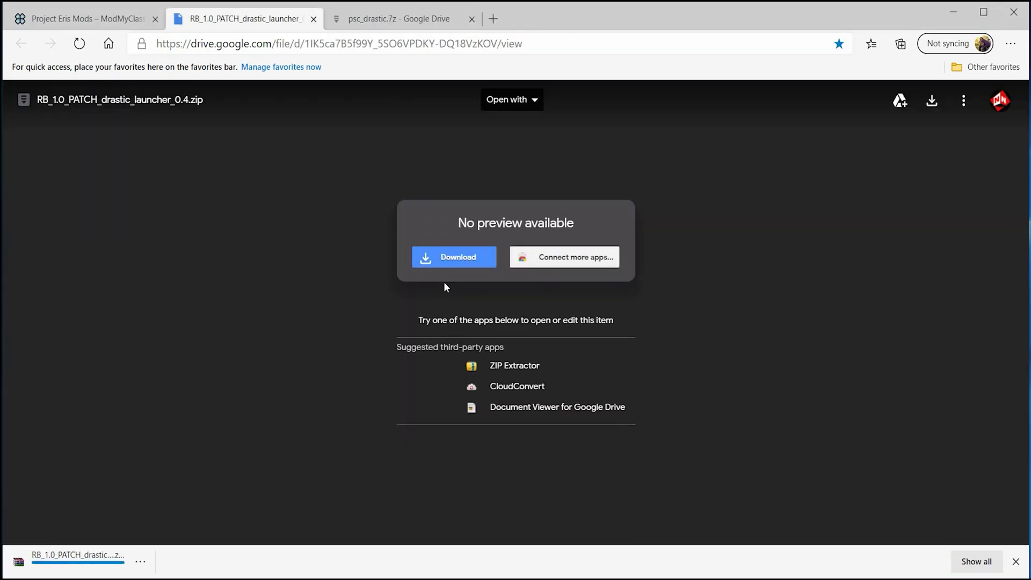
click(140, 562)
click(198, 486)
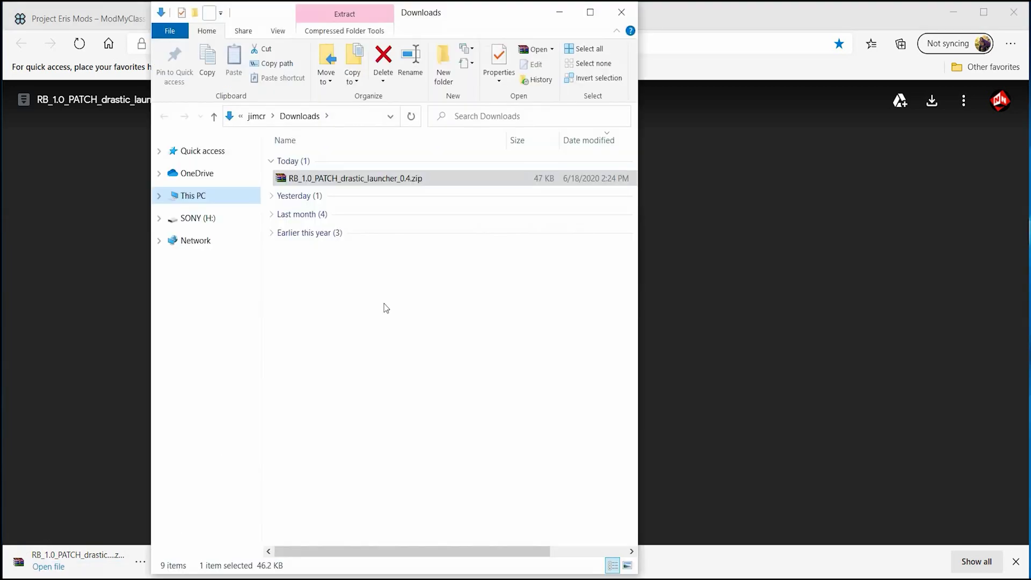
Extract the drastic launcher patch zip into its own folder and open it.
double_click(346, 178)
right_click(347, 178)
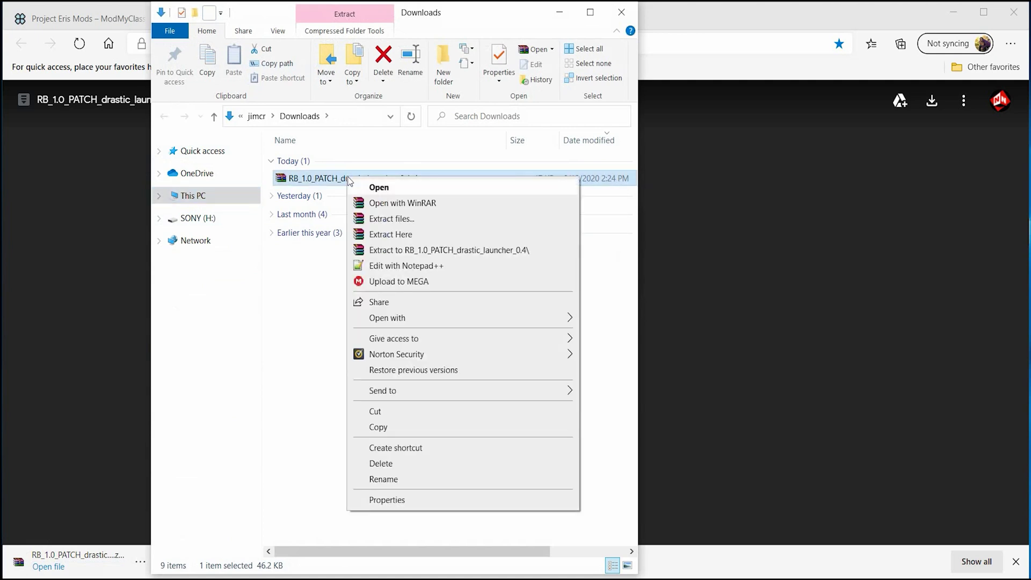
click(427, 248)
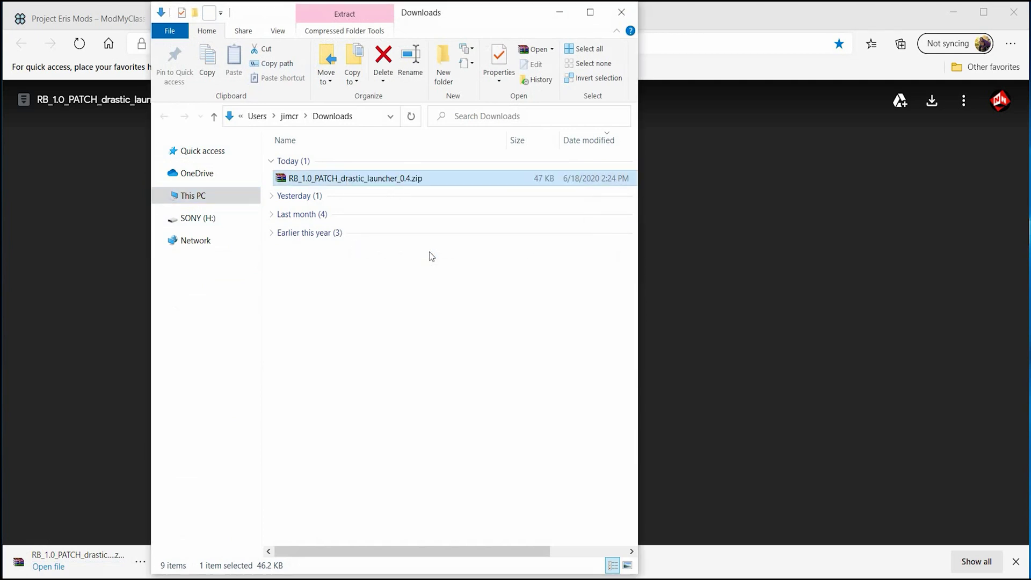
double_click(384, 194)
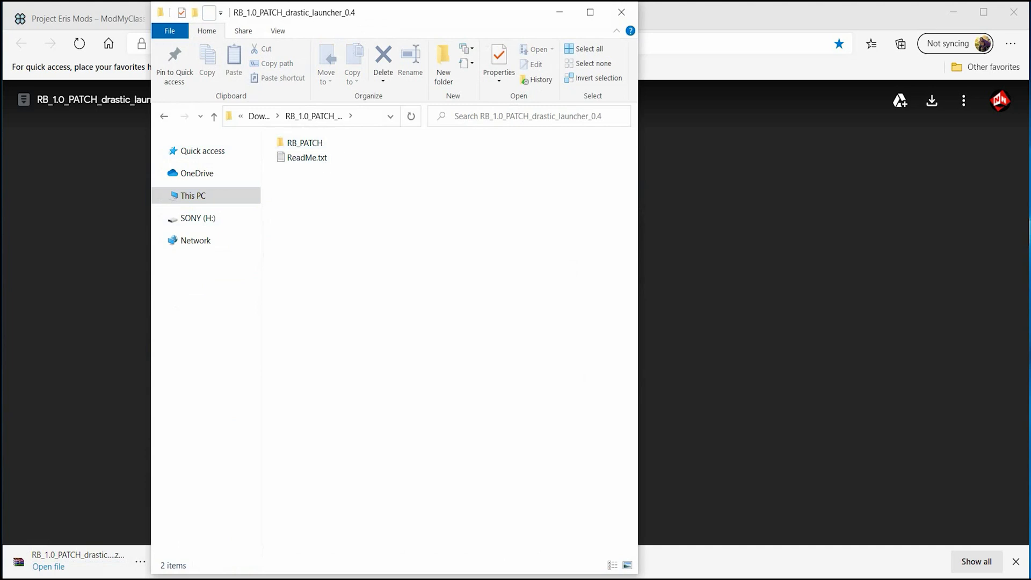
Copy the RB_PATCH folder onto SONY (H:), check its contents, then close the drive window.
drag(491, 12, 345, 14)
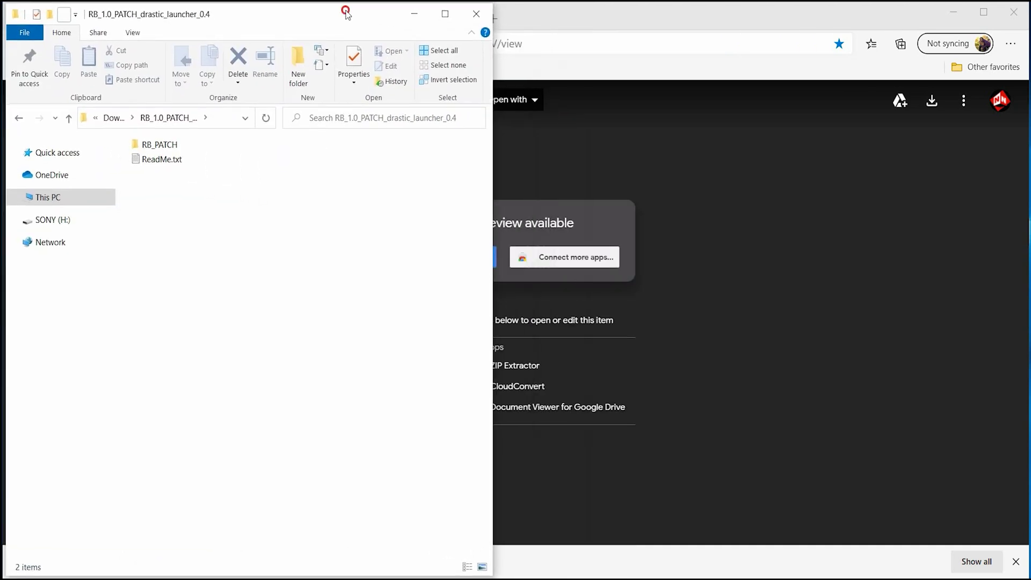
click(849, 20)
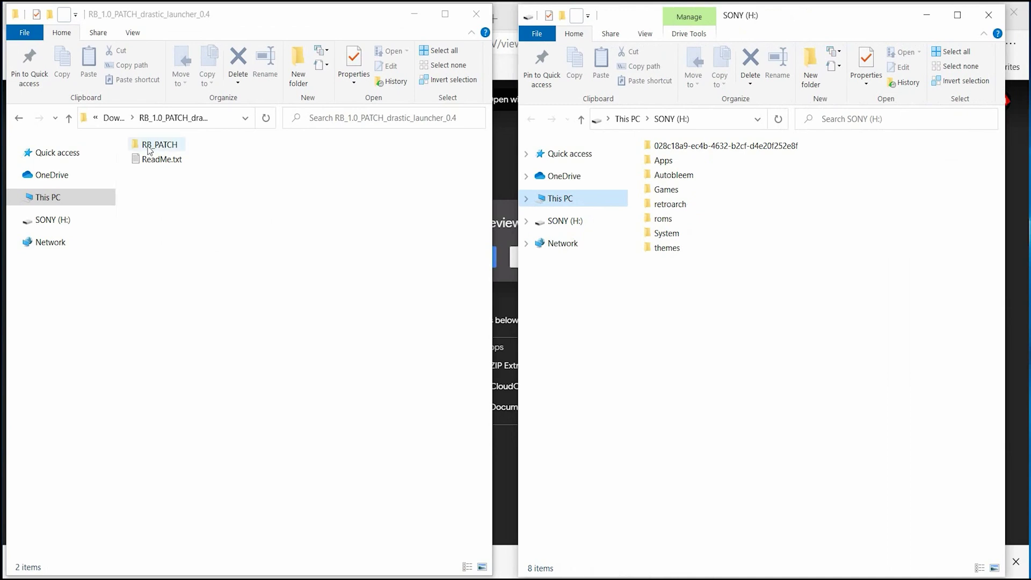
drag(149, 149, 766, 352)
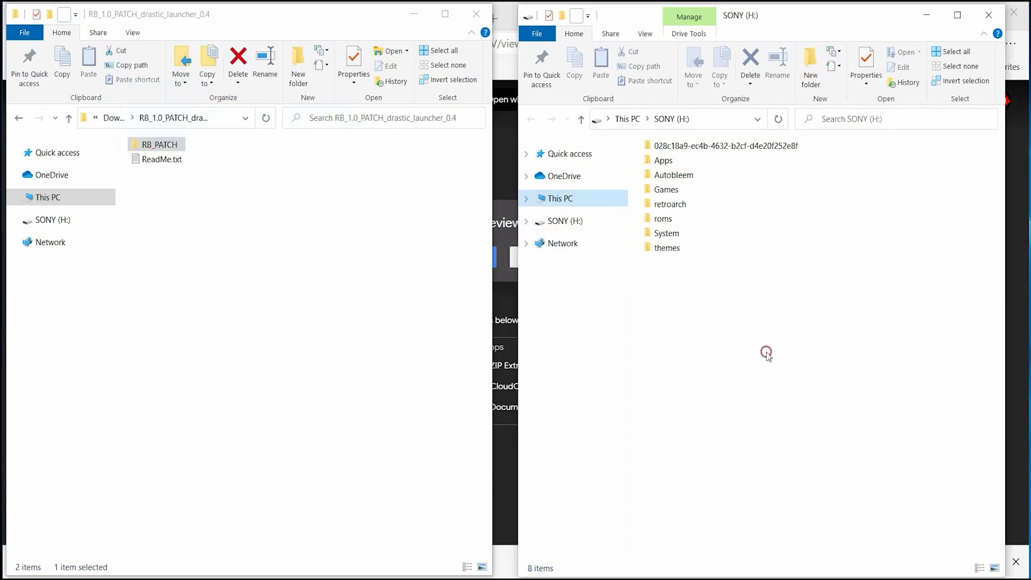
double_click(692, 262)
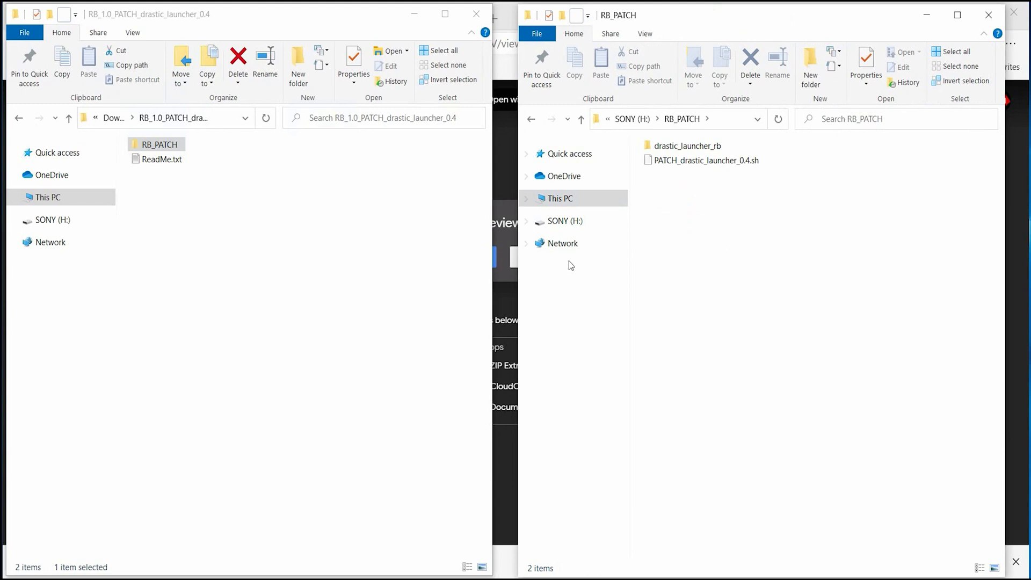
click(114, 117)
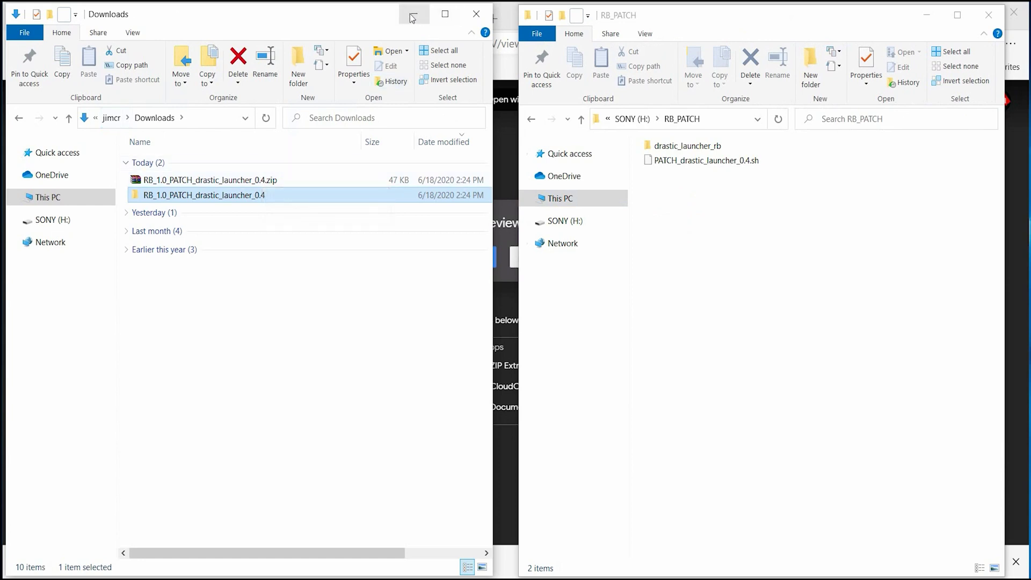
click(705, 19)
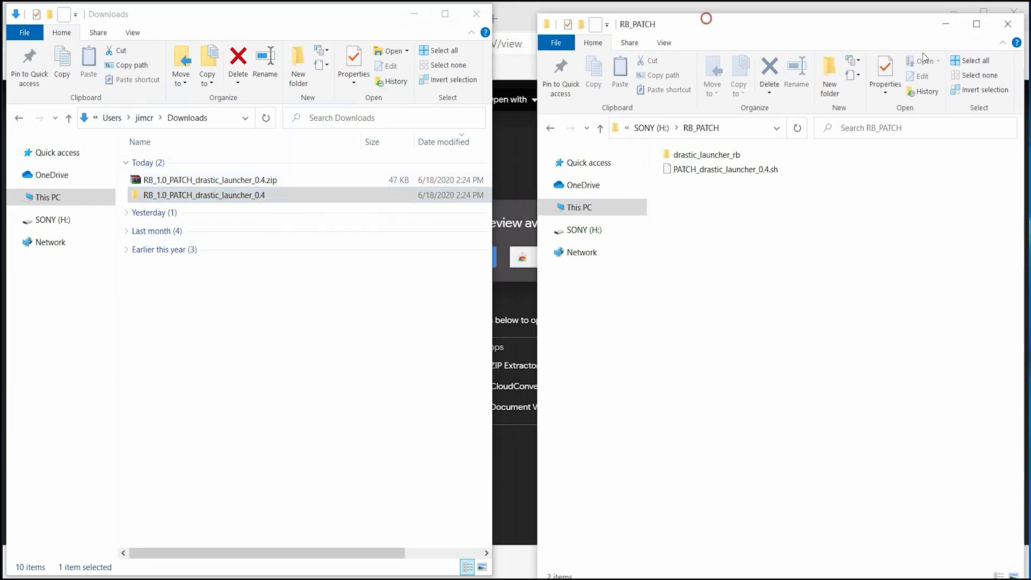
key(super+Down)
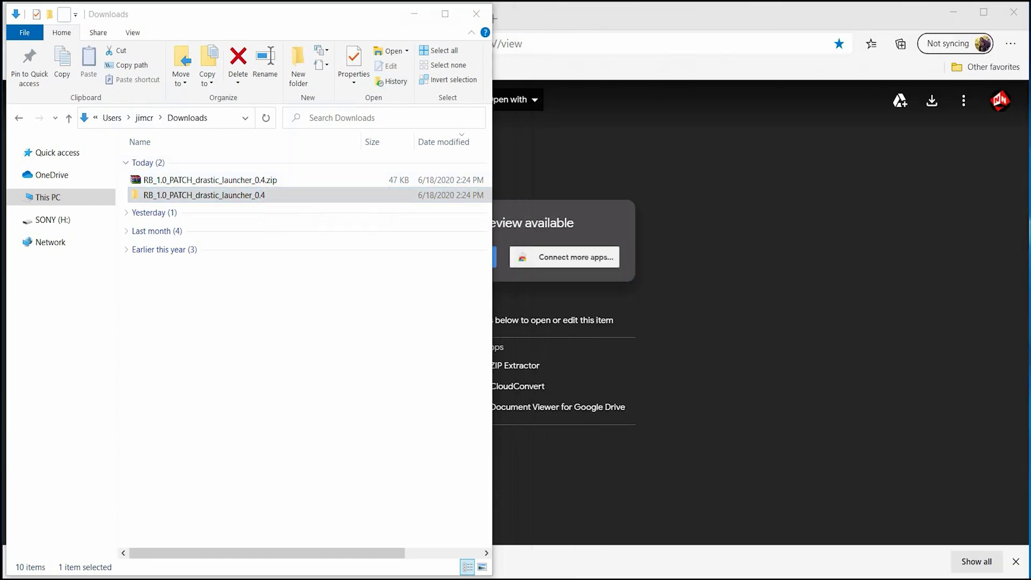
Download psc_drastic.7z from its Google Drive page and show it in Downloads.
click(414, 13)
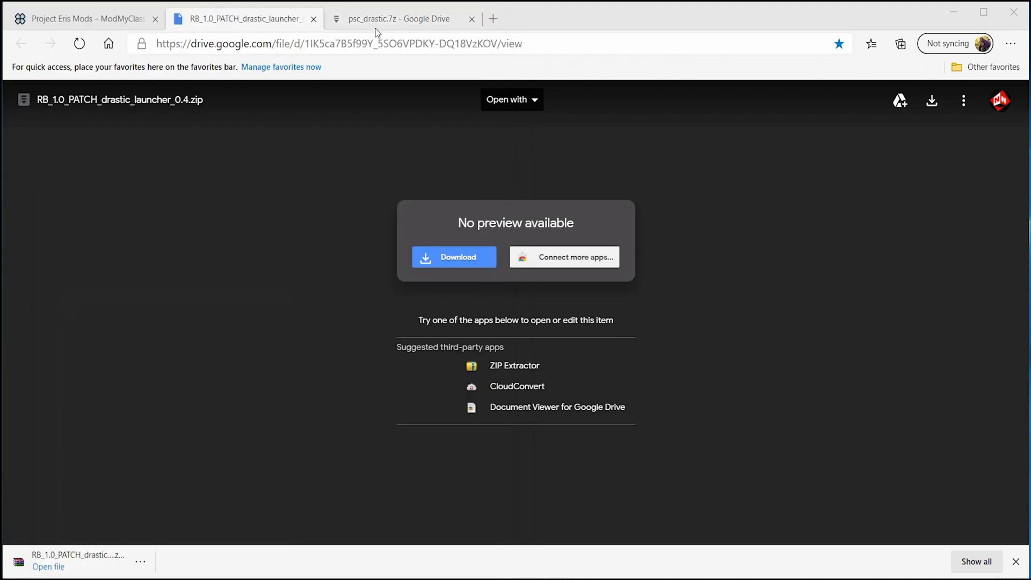
click(387, 23)
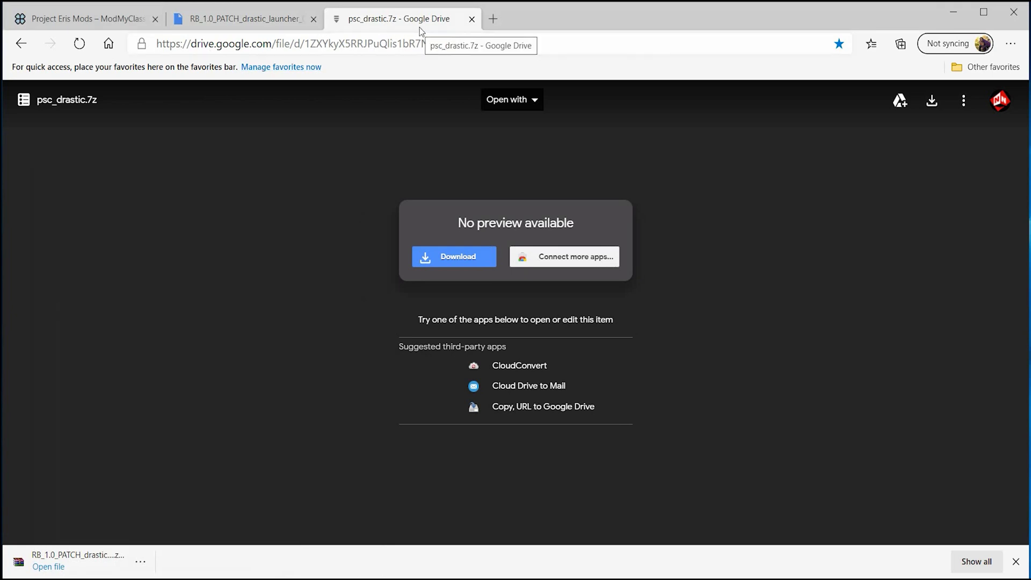
click(454, 257)
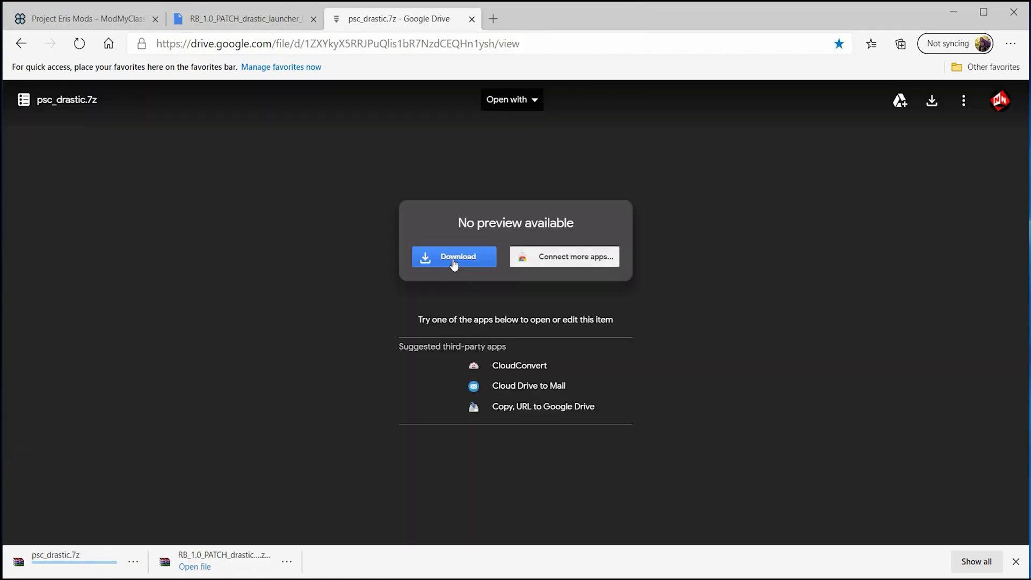
click(138, 561)
click(190, 487)
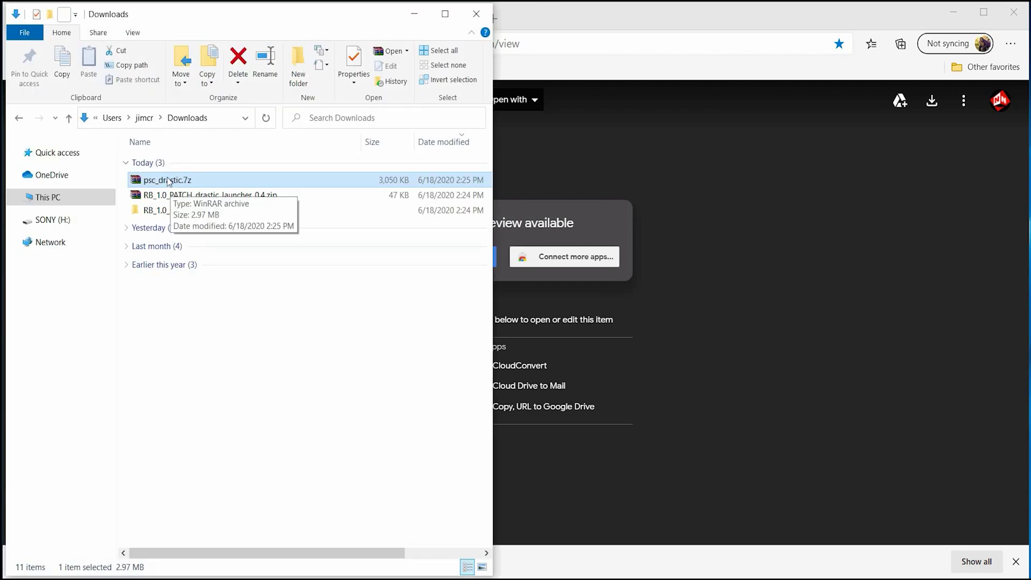
Extract psc_drastic.7z to a psc_drastic folder and inspect its contents.
right_click(168, 181)
click(252, 252)
click(168, 211)
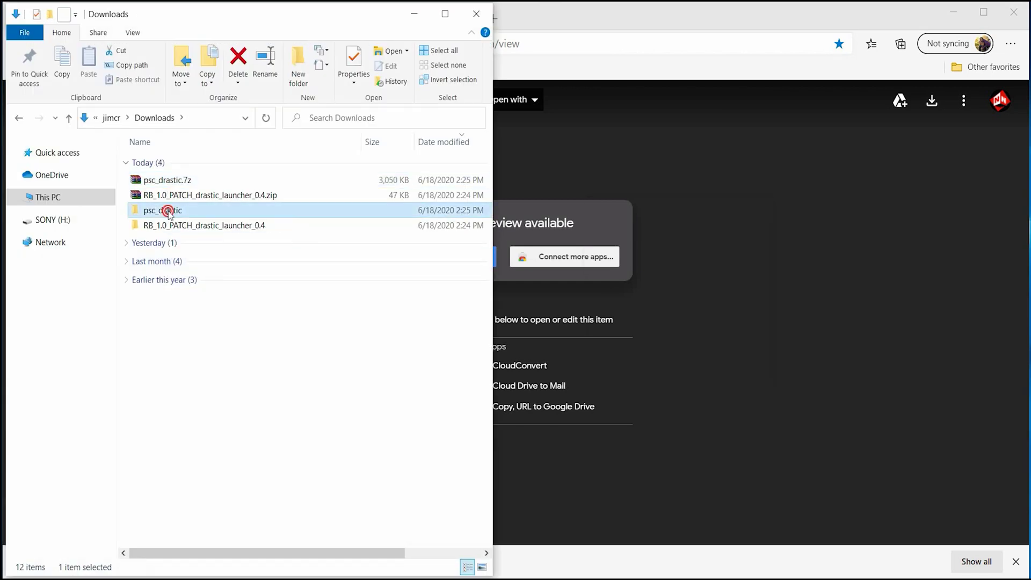
double_click(168, 211)
double_click(160, 144)
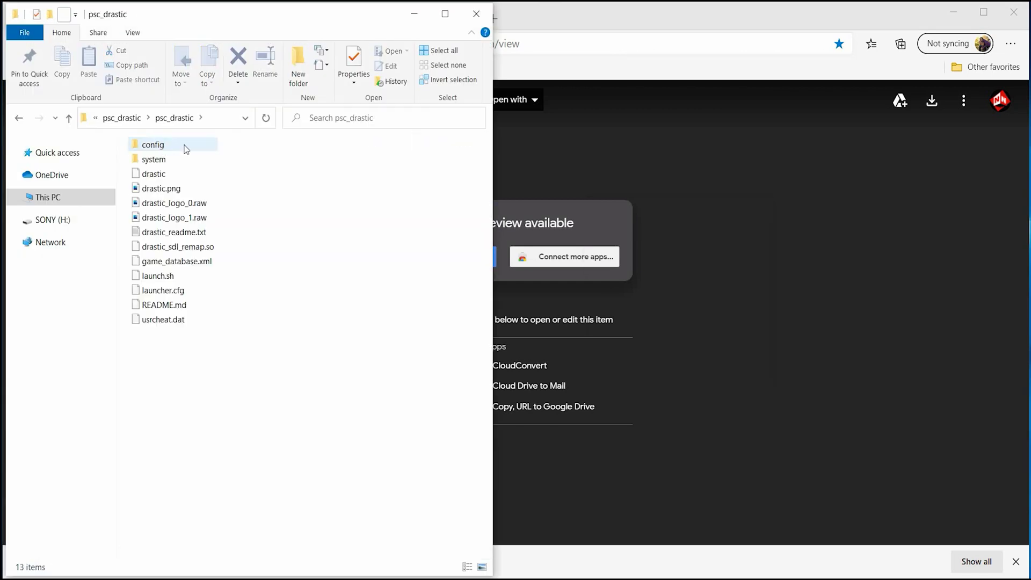
click(19, 118)
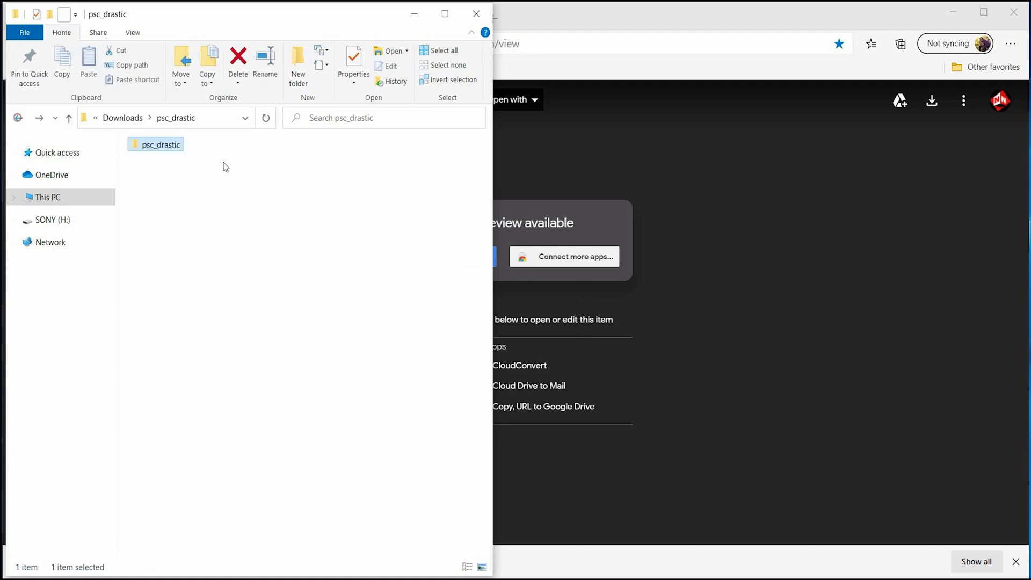
Copy the psc_drastic folder into SONY (H:)\RB_PATCH and confirm it arrived.
drag(1030, 63, 690, 27)
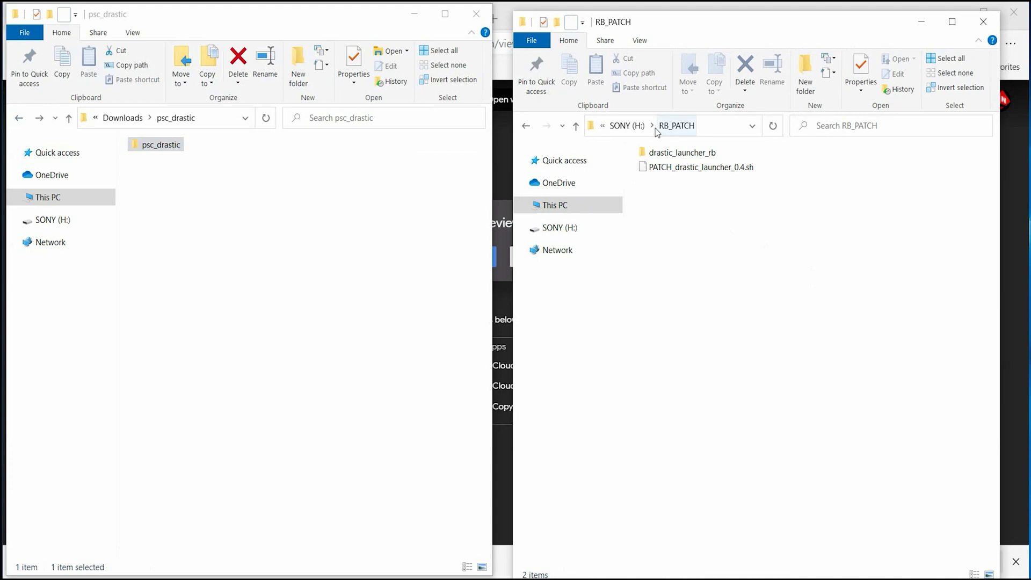
click(629, 126)
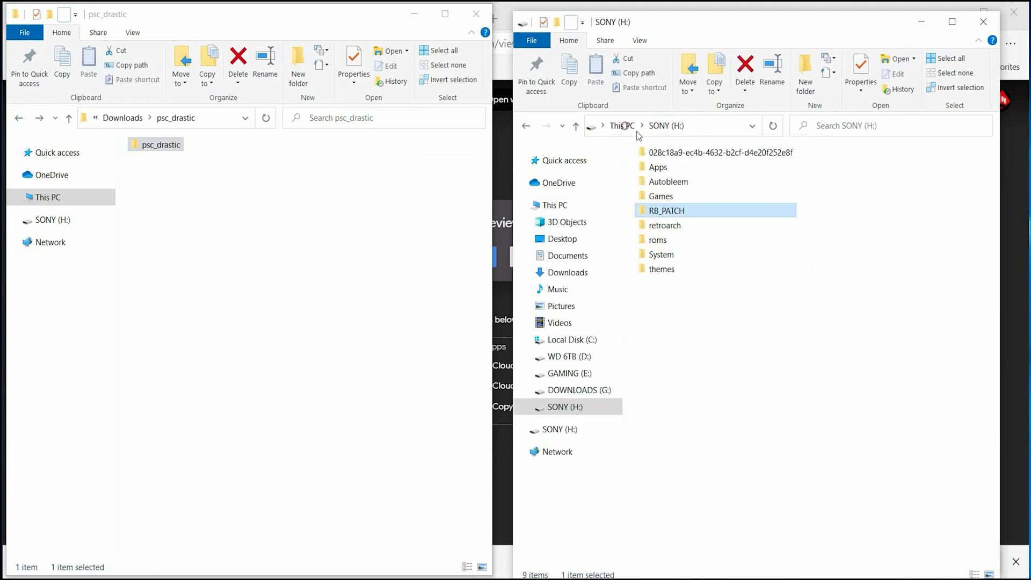
double_click(666, 212)
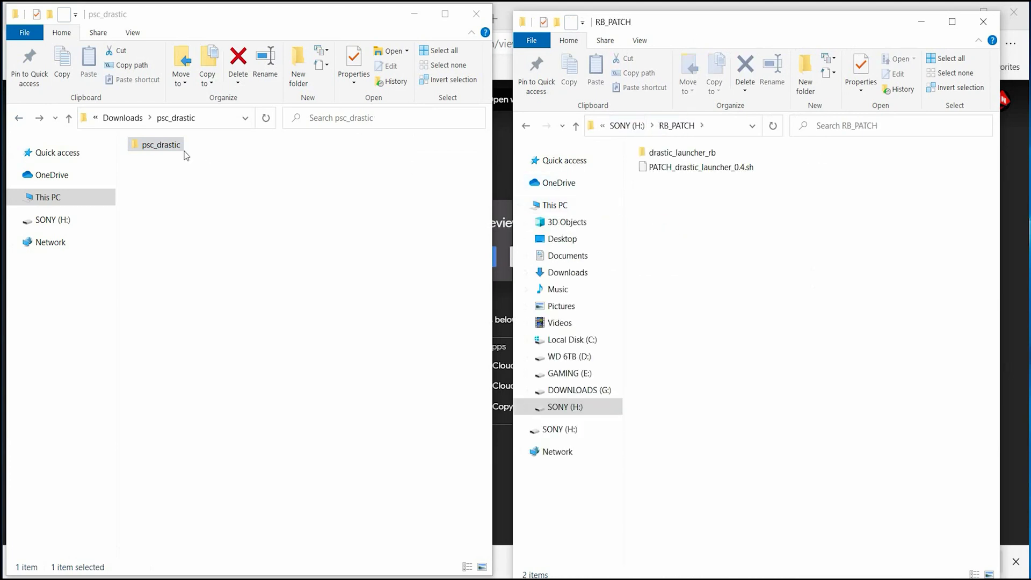
drag(160, 145, 772, 263)
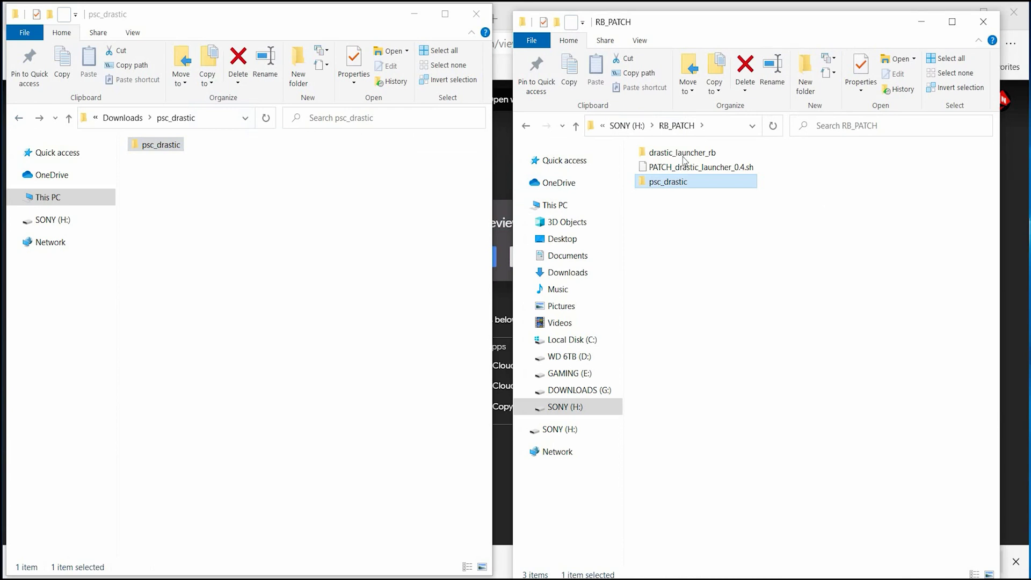
click(627, 126)
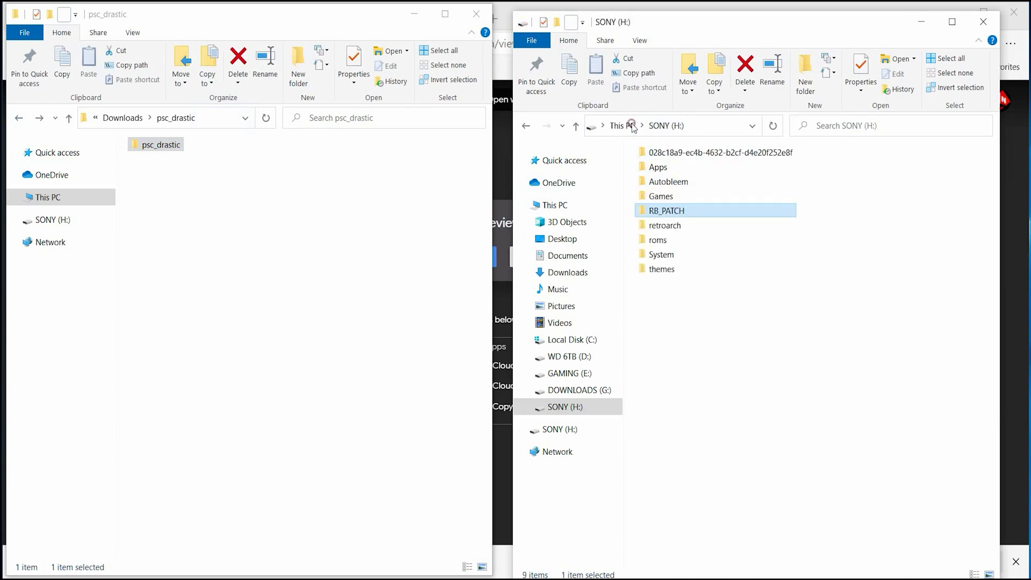
double_click(667, 214)
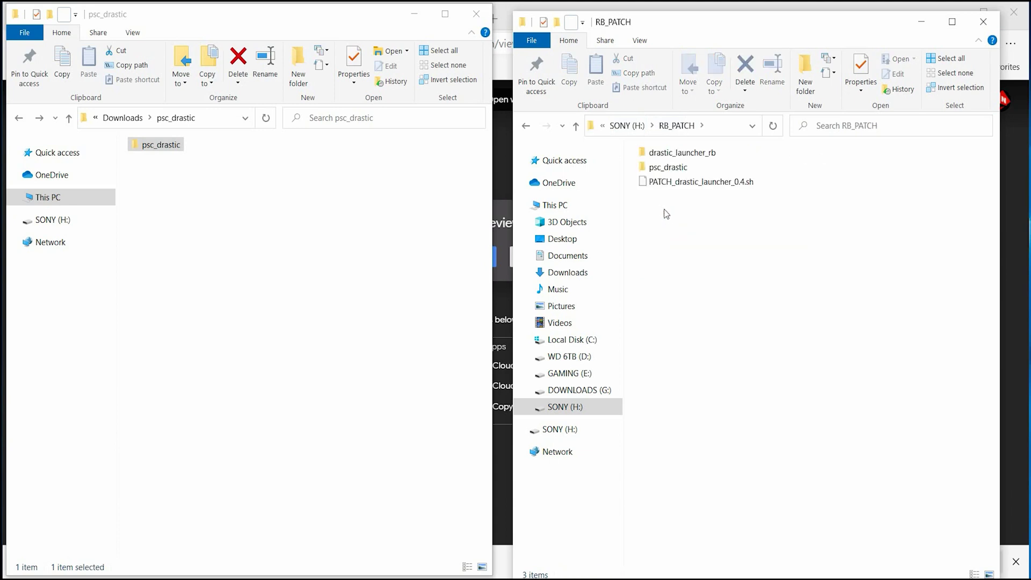
click(625, 125)
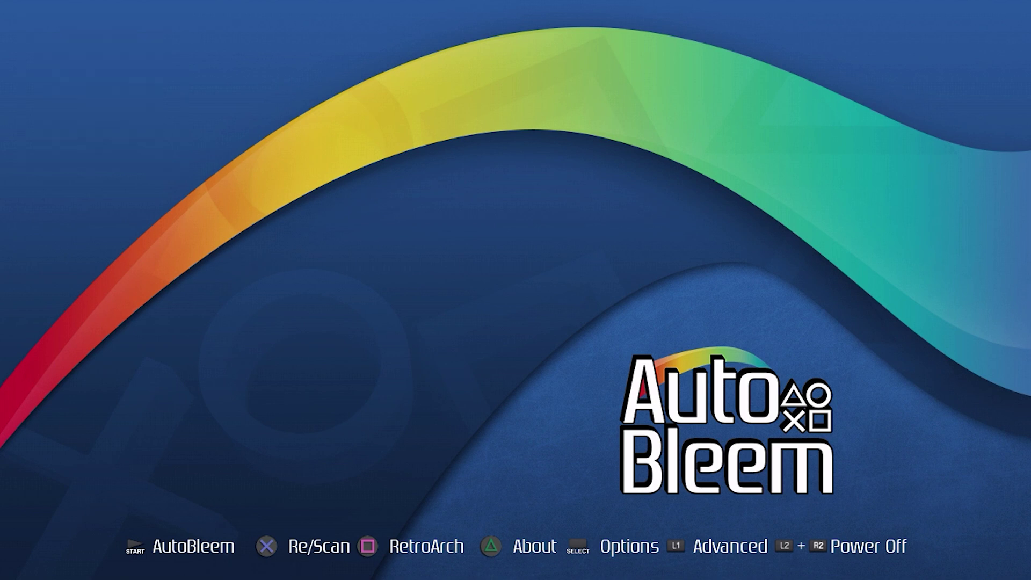
Start EvolutionUI, cycle to the Apps collection, move to DraStic and open it.
key(Return)
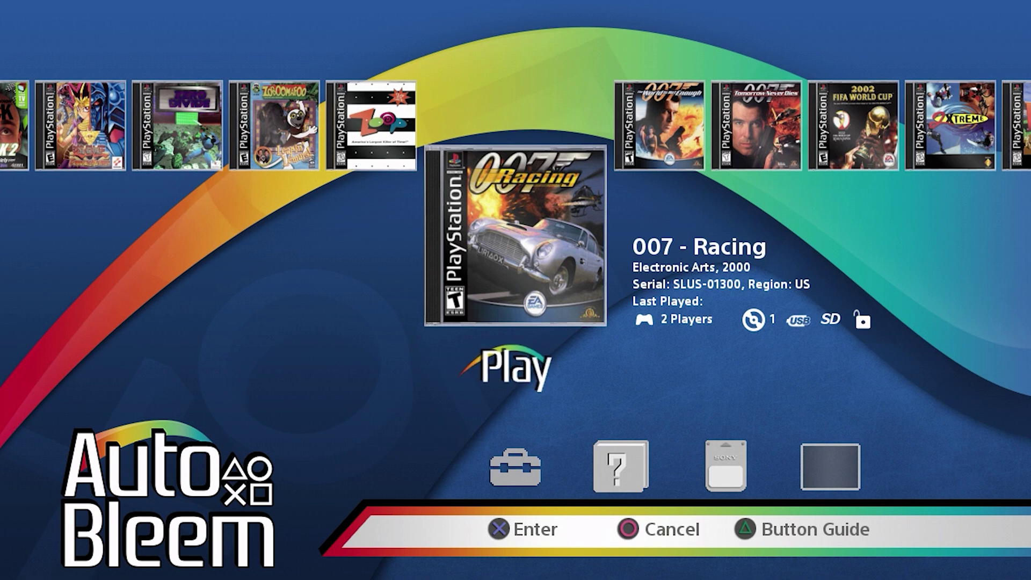
key(shift)
key(shift)
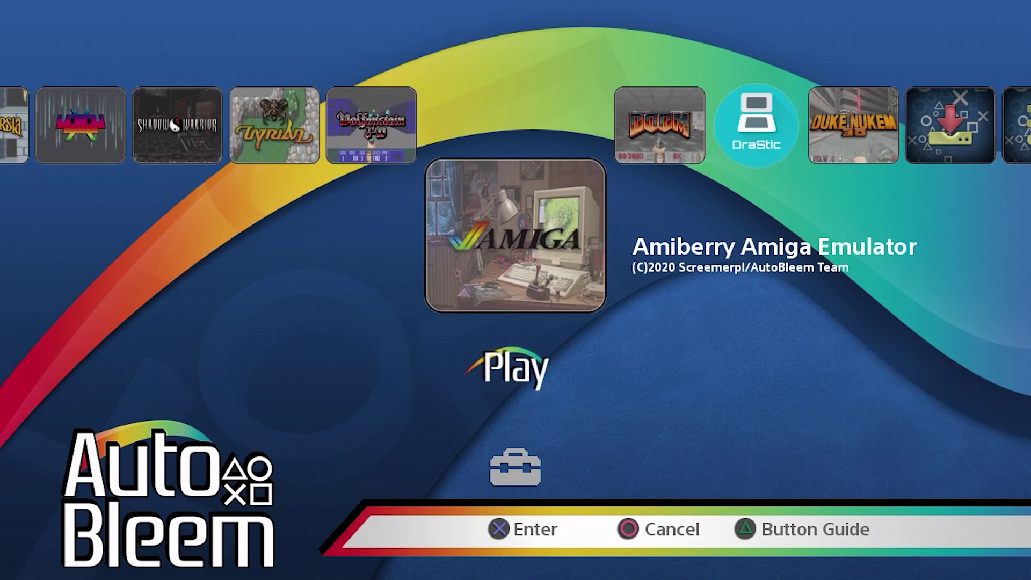
key(Right)
key(Right)
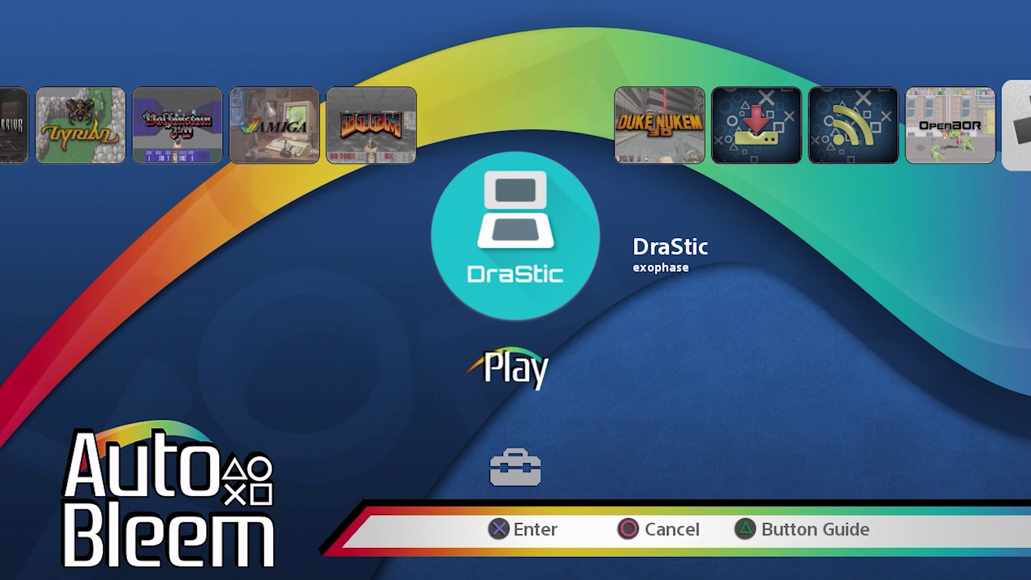
key(Return)
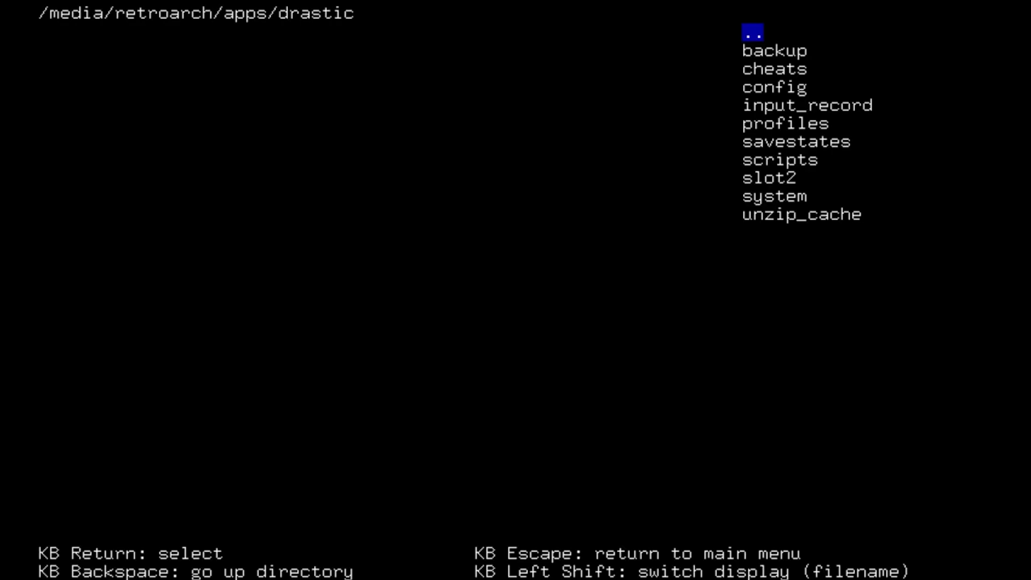
Go up to the top-level /media folder and open the roms folder.
key(BackSpace)
key(BackSpace)
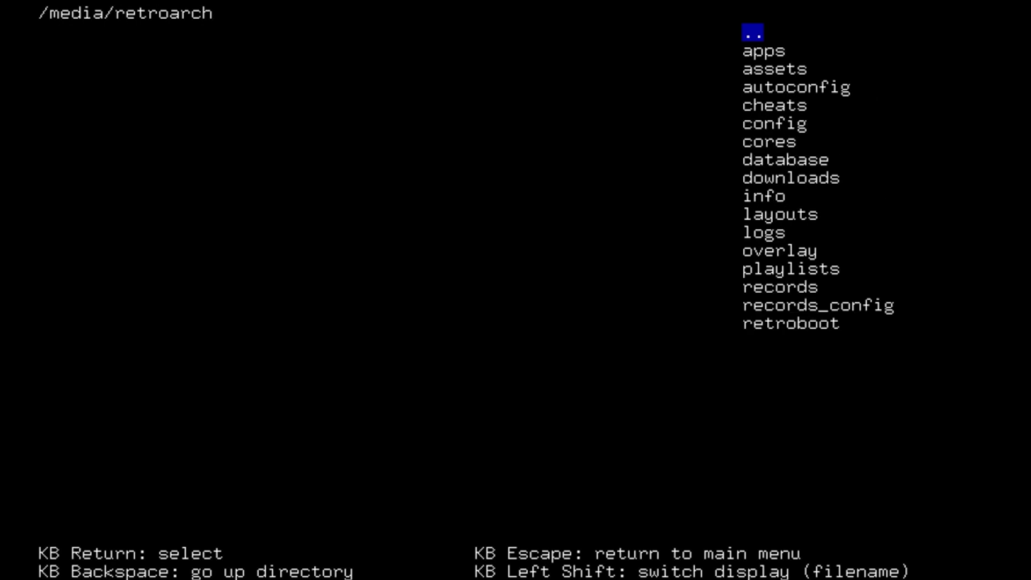
key(BackSpace)
key(Down)
key(Down)
key(Down)
key(Down)
key(Down)
key(Down)
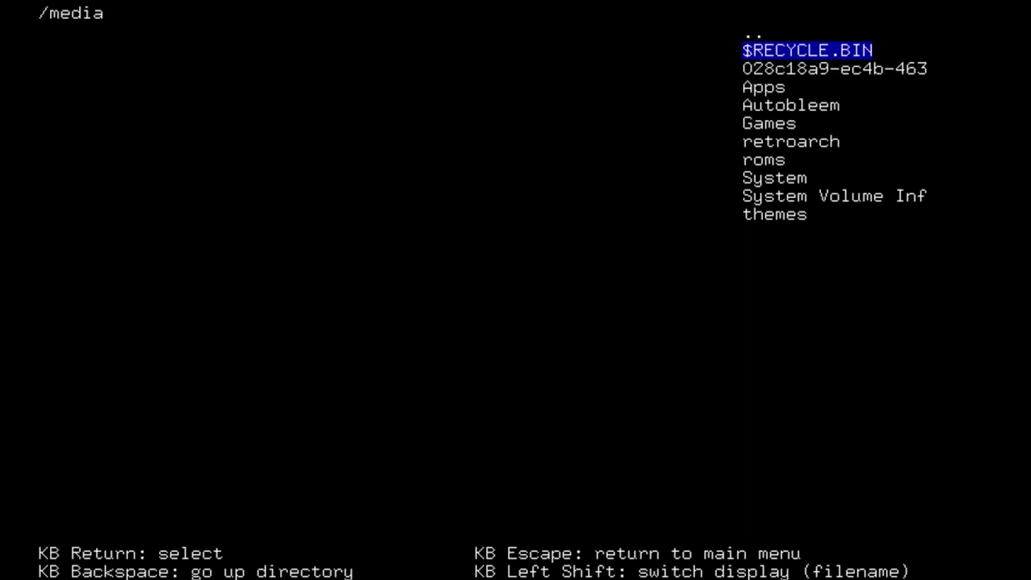
key(Down)
key(Return)
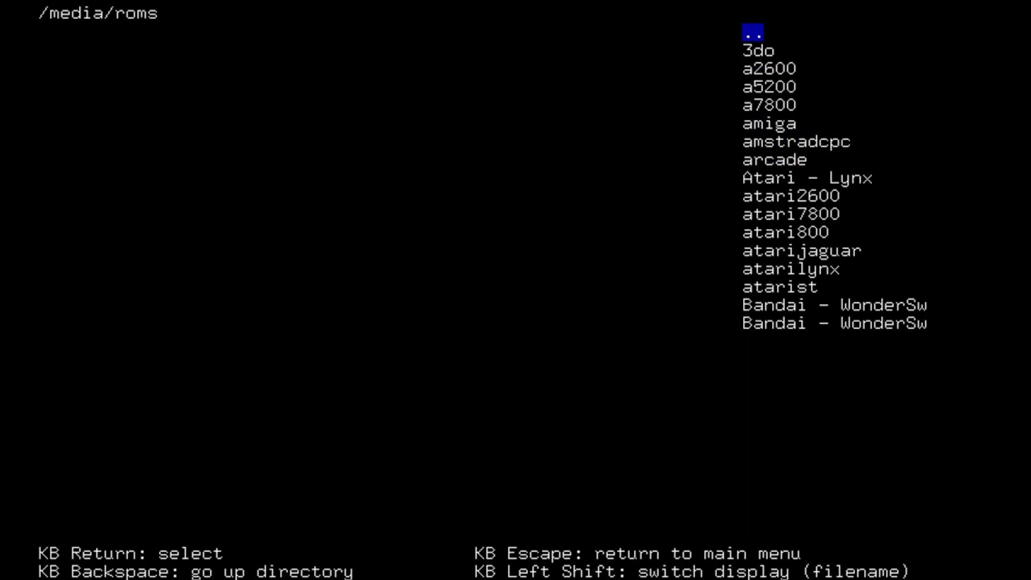
Open the nds folder and highlight the first game, Asphalt - Urban GT 2.
key(Down)
key(Down)
key(Down)
key(Down)
key(Down)
key(Down)
key(Down)
key(Down)
key(Down)
key(Down)
key(Down)
key(Down)
key(Down)
key(Down)
key(Down)
key(Down)
key(Down)
key(Down)
key(Down)
key(Down)
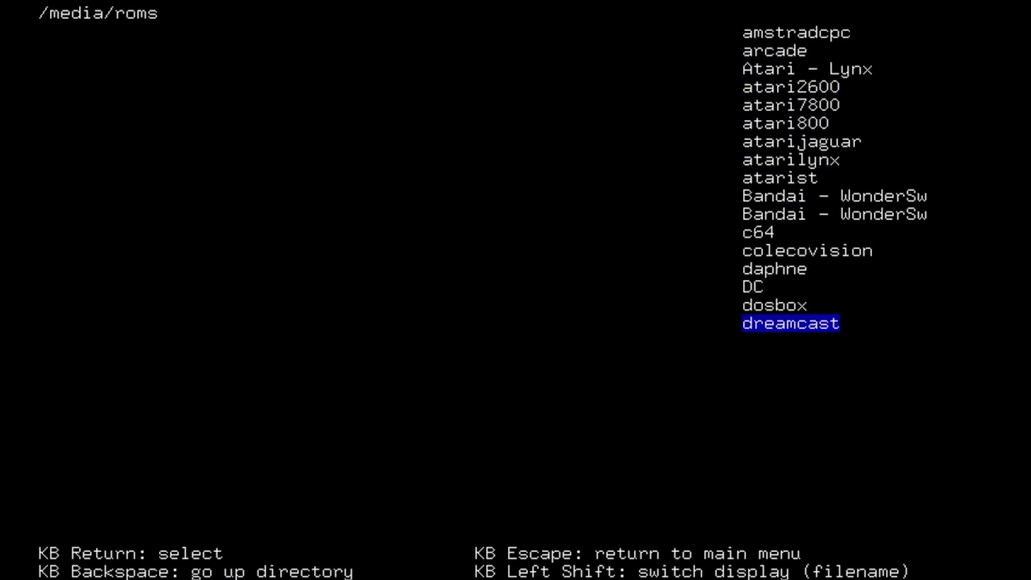
key(Down)
key(Down)
key(Down)
key(Down)
key(Down)
key(Down)
key(Down)
key(Down)
key(Down)
key(Down)
key(Down)
key(Down)
key(Down)
key(Down)
key(Down)
key(Down)
key(Up)
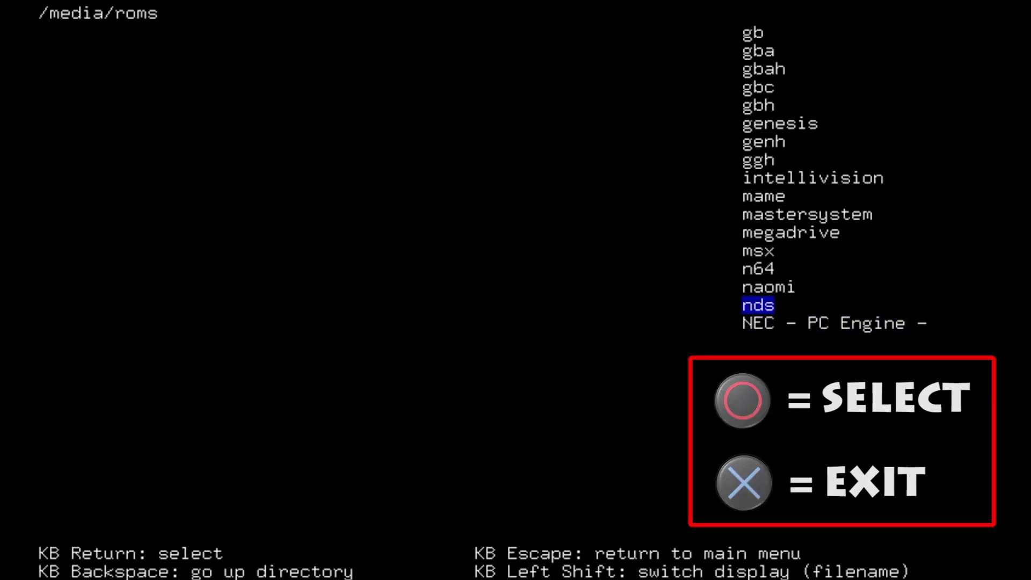
key(Return)
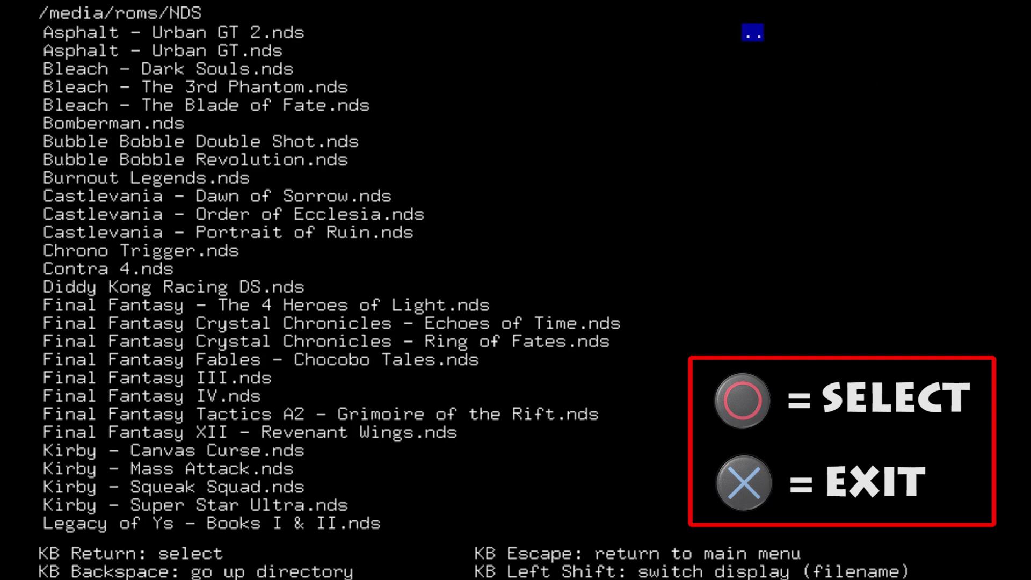
key(Return)
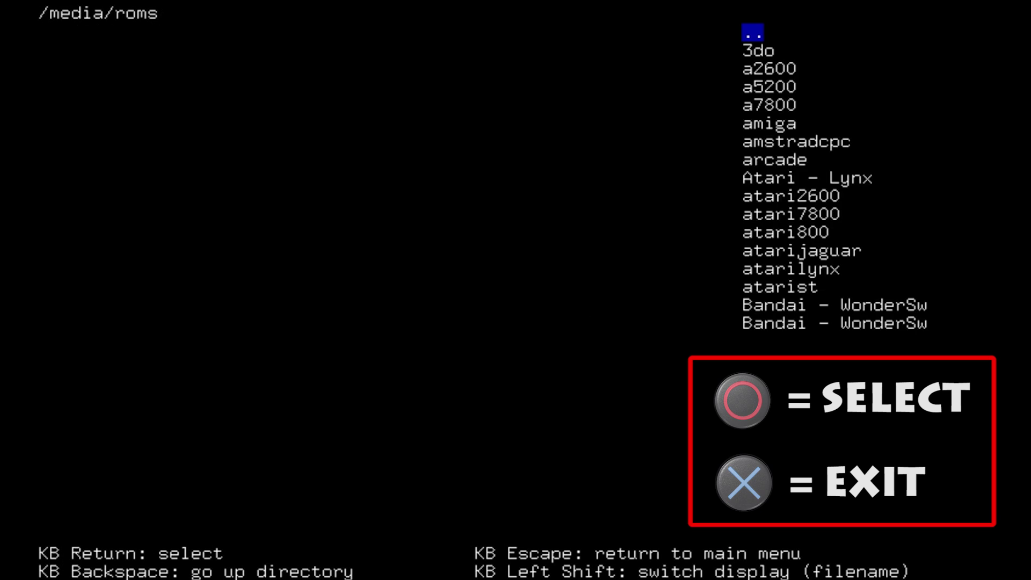
key(Down)
key(Down)
key(Down)
key(Down)
key(Down)
key(Down)
key(Down)
key(Down)
key(Down)
key(Down)
key(Down)
key(Down)
key(Down)
key(Down)
key(Down)
key(Down)
key(Down)
key(Down)
key(Down)
key(Down)
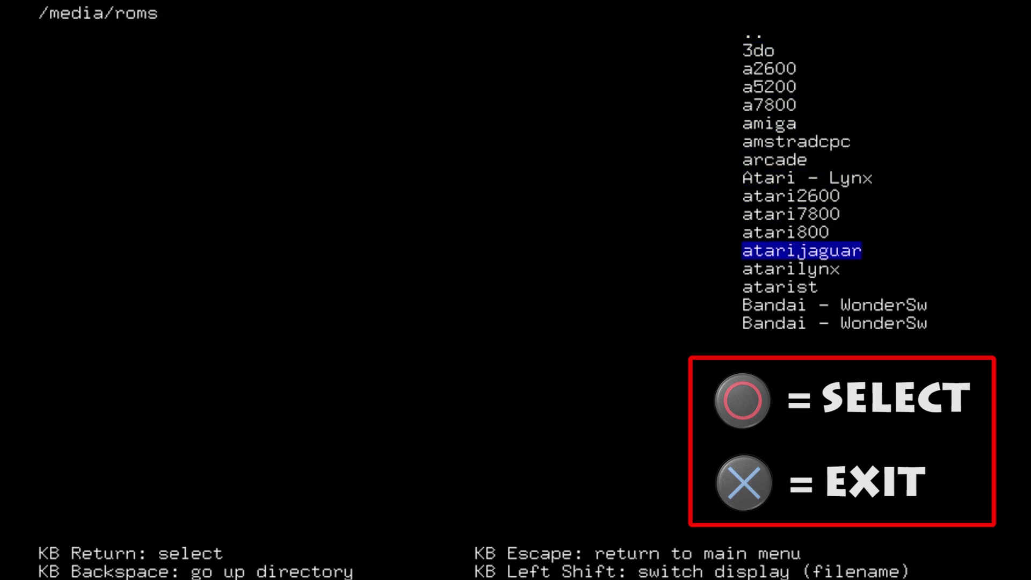
key(Down)
key(Down)
key(Down)
key(Down)
key(Down)
key(Down)
key(Down)
key(Down)
key(Down)
key(Down)
key(Down)
key(Down)
key(Down)
key(Down)
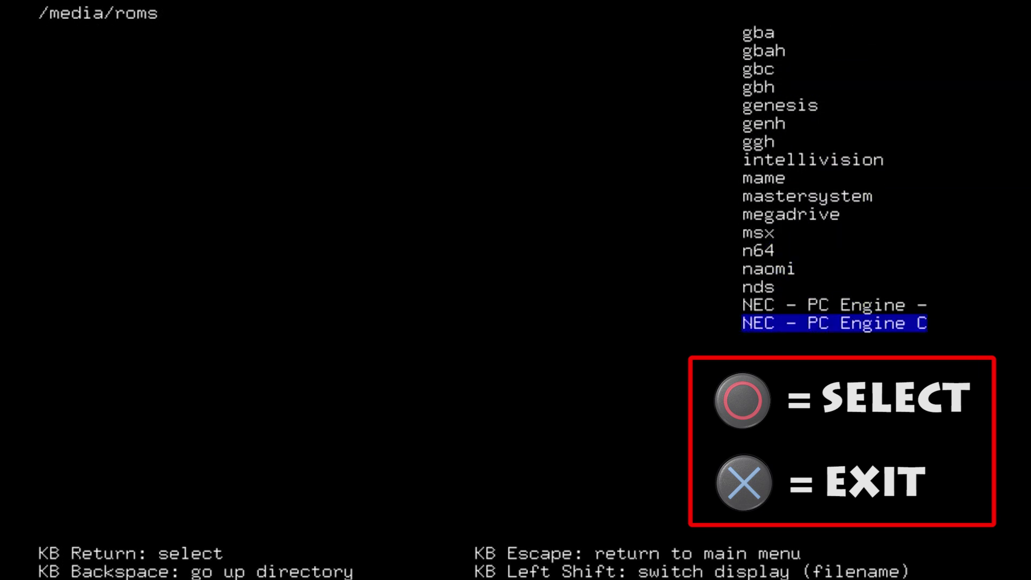
key(Up)
key(Up)
key(Up)
key(Down)
key(Return)
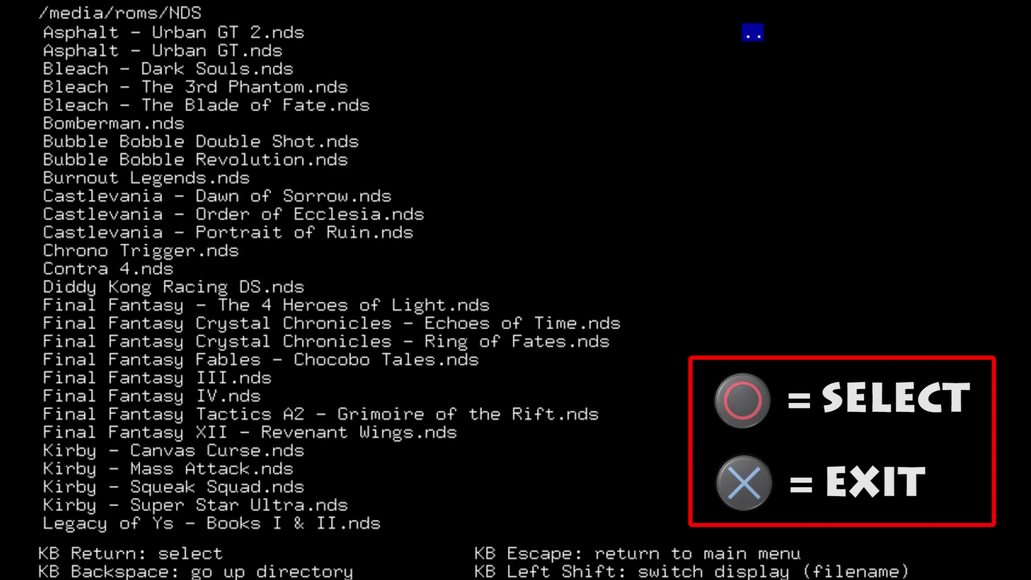
key(Down)
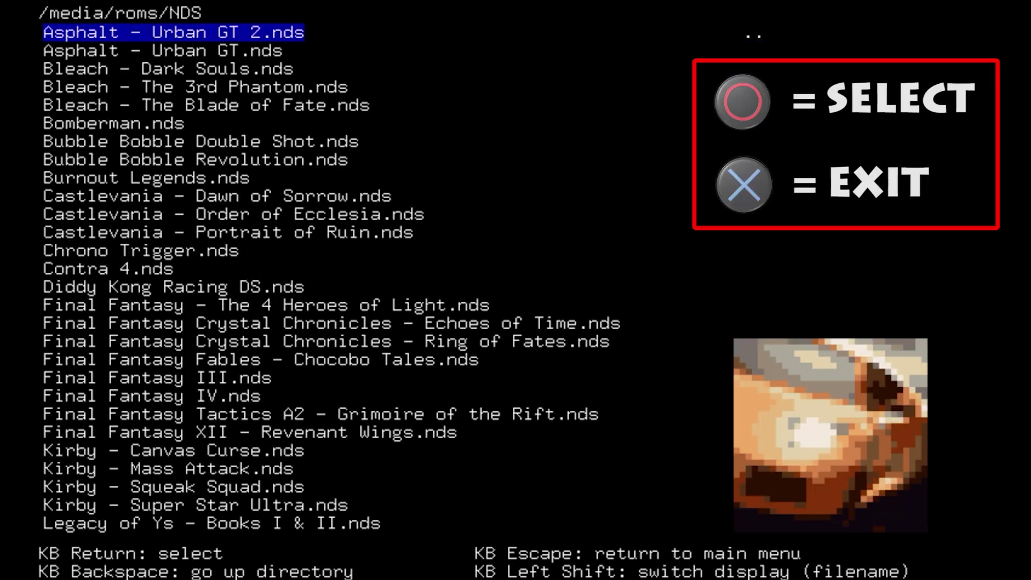
Launch Asphalt - Urban GT.nds, then bring up DraStic's menu and highlight Exit DraStic.
key(Down)
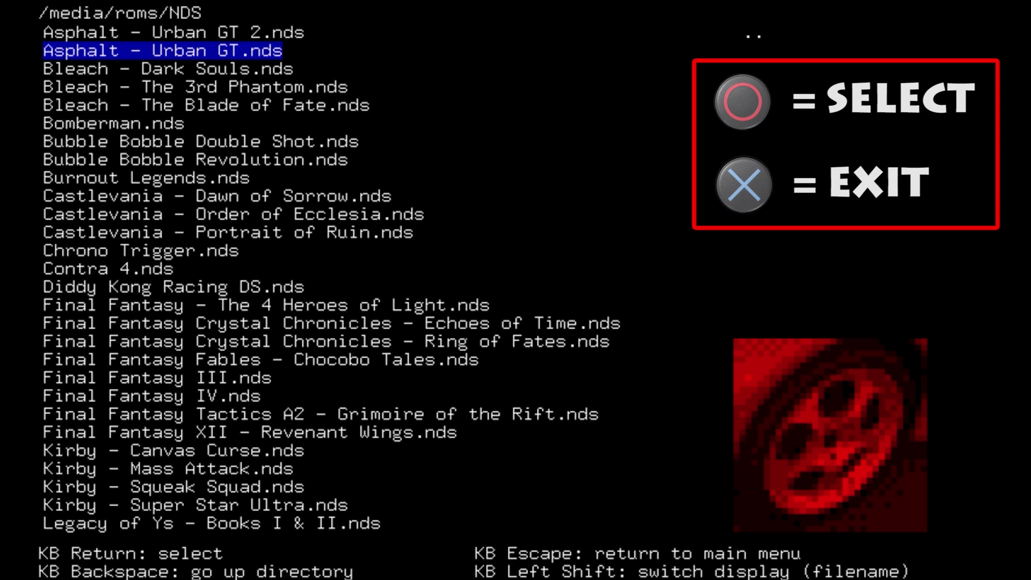
key(Return)
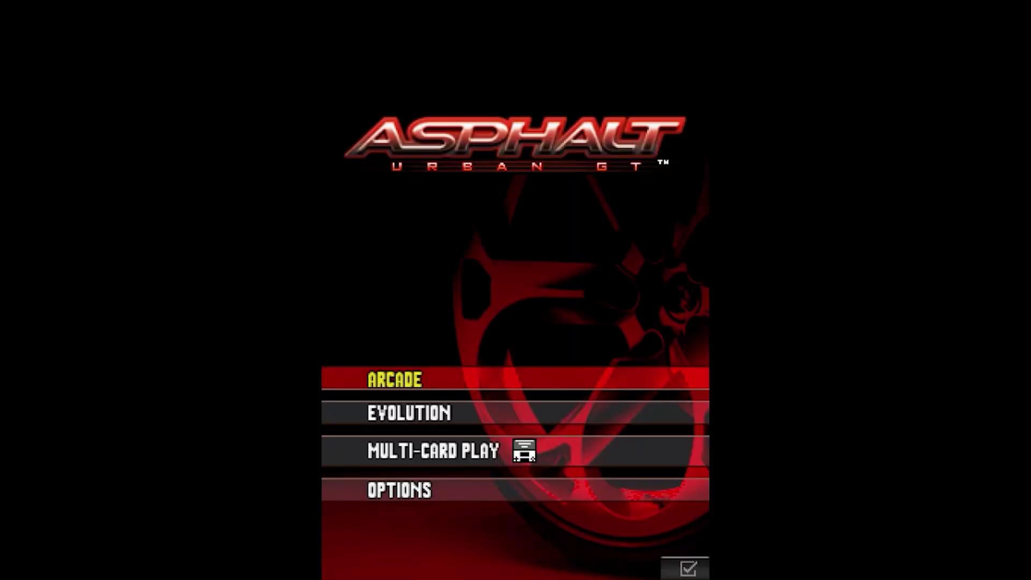
key(Up)
key(Escape)
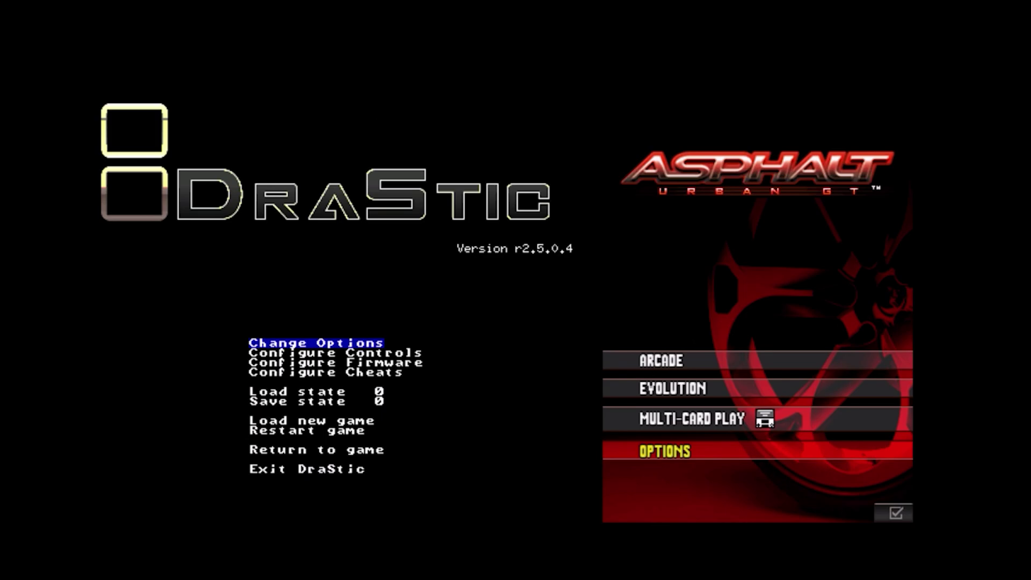
key(Up)
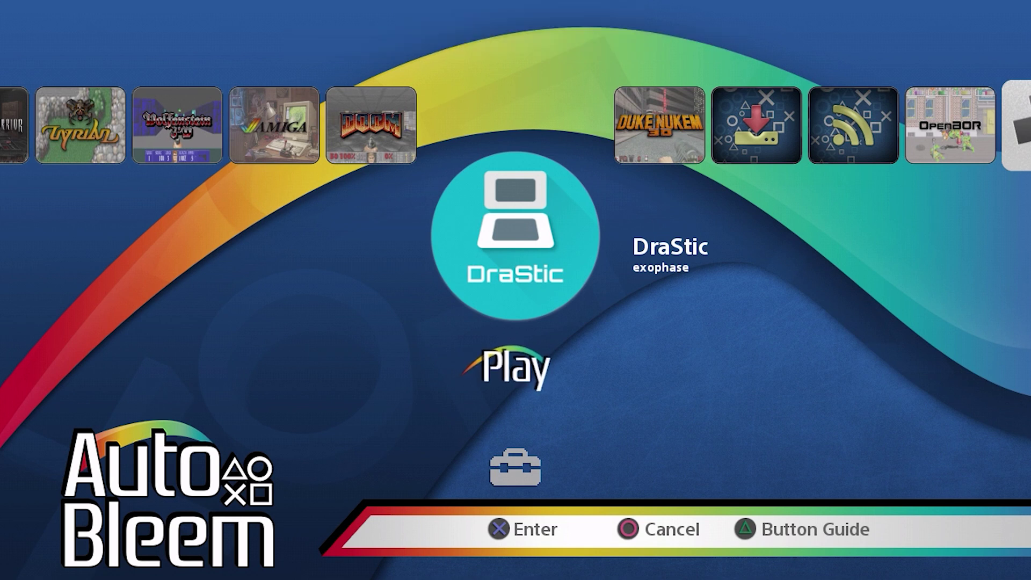
key(Return)
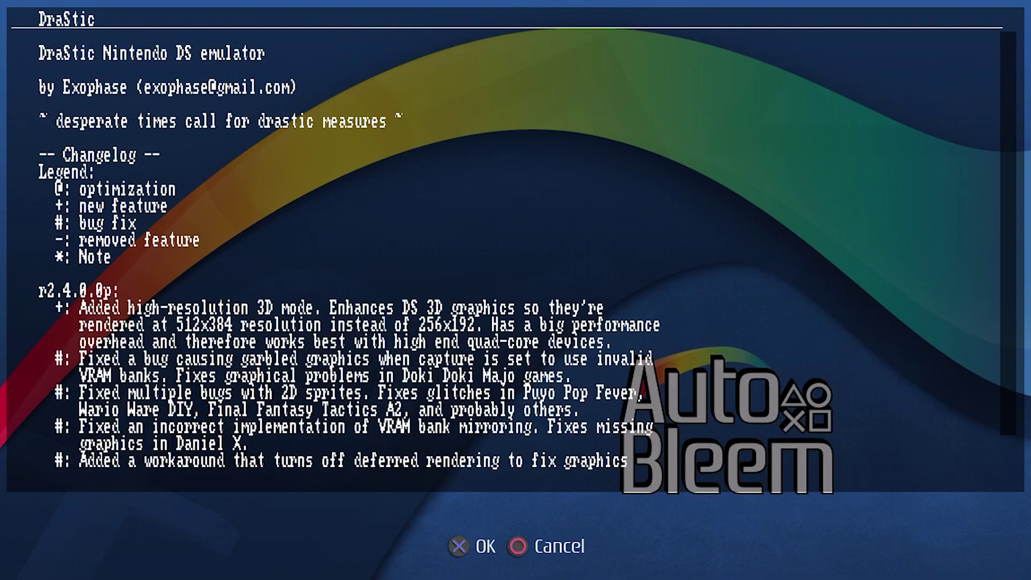
key(Return)
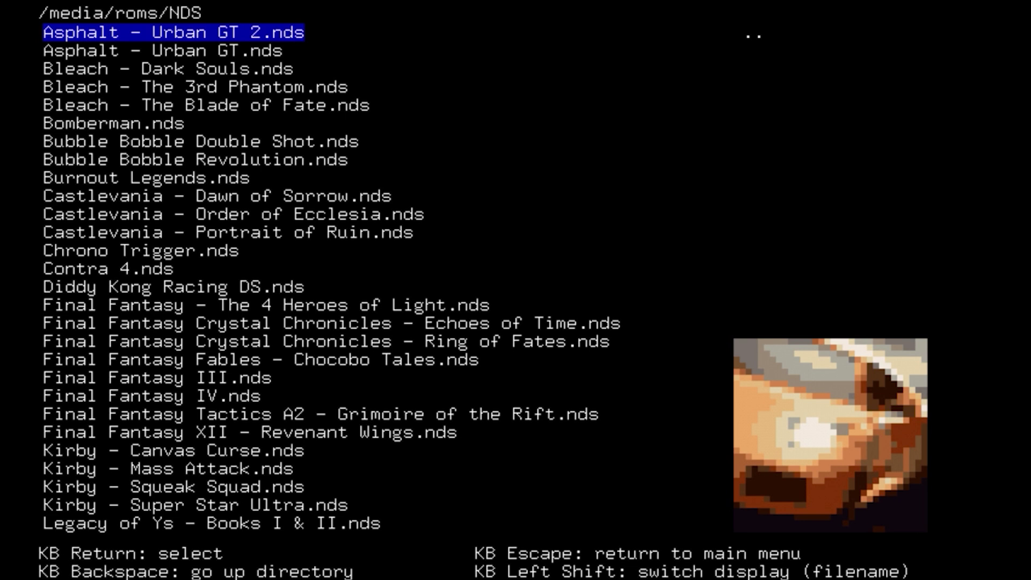
key(Down)
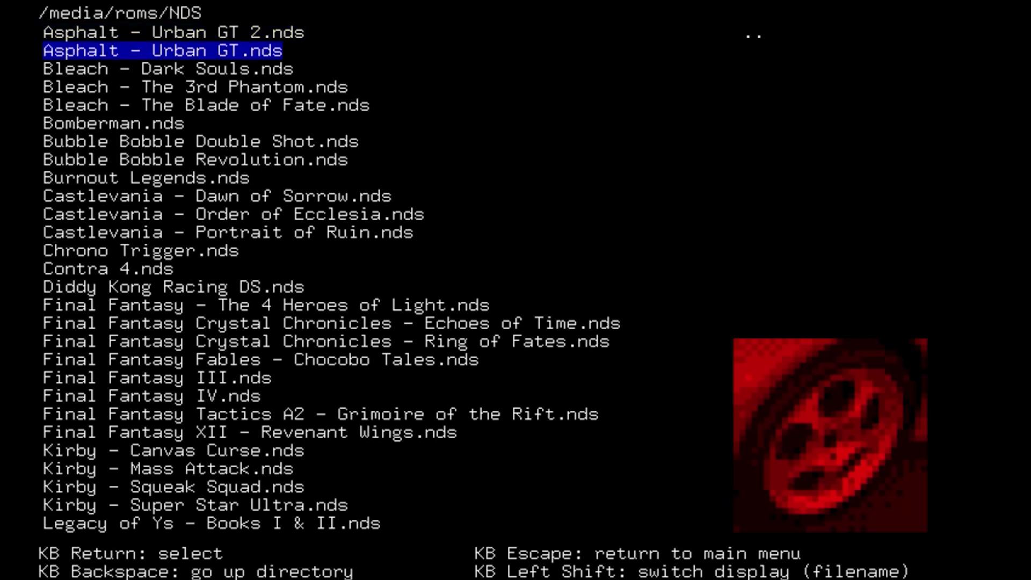
key(Down)
key(Down)
key(Down)
key(Down)
key(Down)
key(Down)
key(Down)
key(Down)
key(Down)
key(Down)
key(Down)
key(Down)
key(Down)
key(Down)
key(Down)
key(Down)
key(Down)
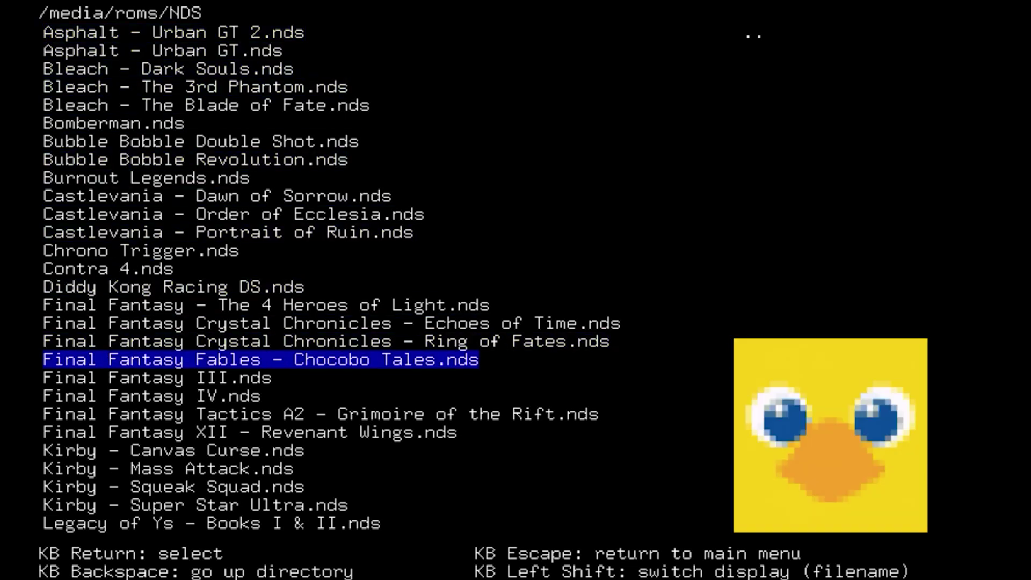
key(Down)
key(Down)
key(Down)
key(Down)
key(Down)
key(Down)
key(Down)
key(Down)
key(Down)
key(Down)
key(Down)
key(Down)
key(Down)
key(Down)
key(Down)
key(Down)
key(Down)
key(Down)
key(Down)
key(Down)
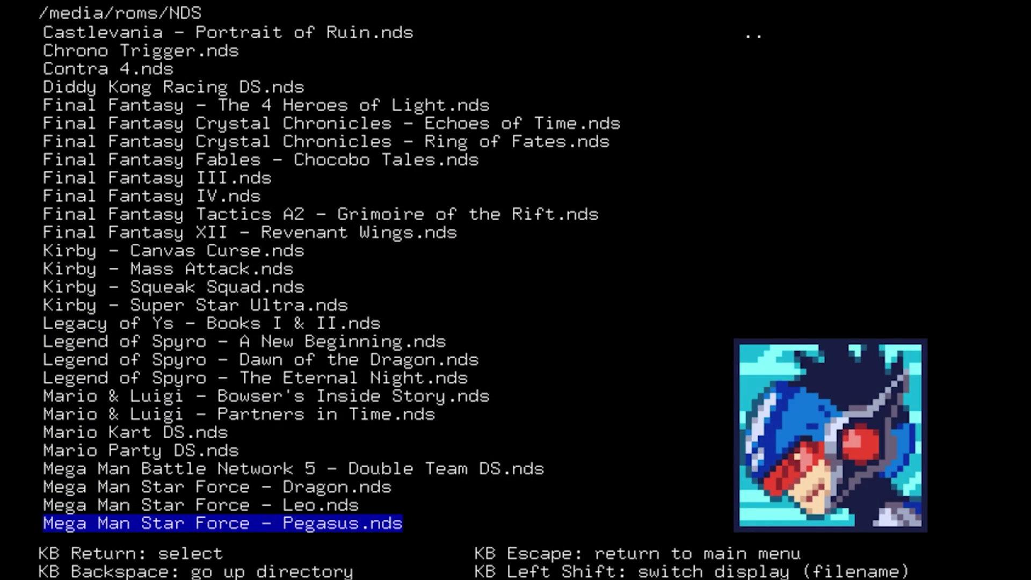
key(Up)
key(Up)
key(Up)
key(Up)
key(Up)
key(Up)
key(Up)
key(Up)
key(Up)
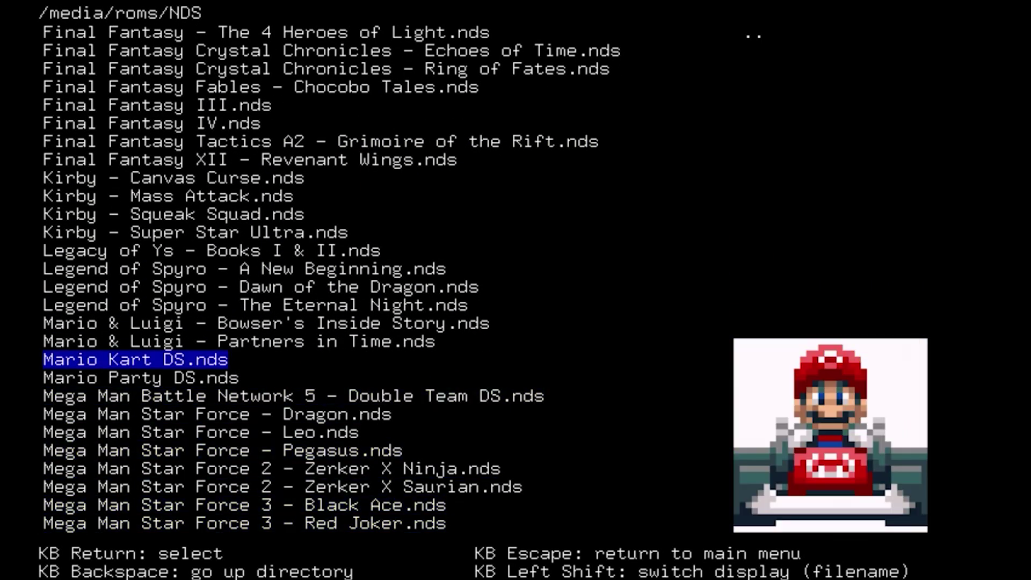
key(Escape)
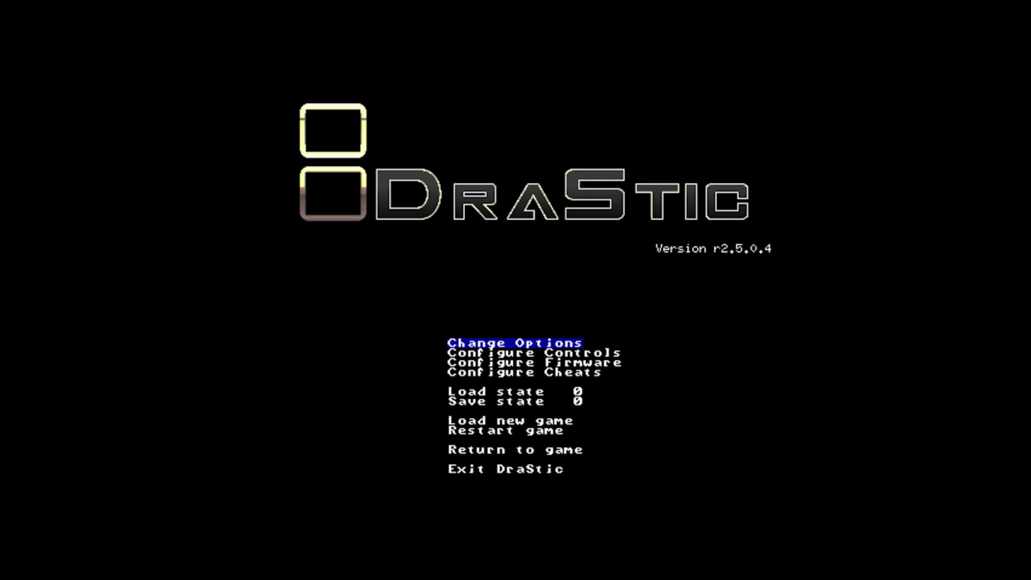
key(Up)
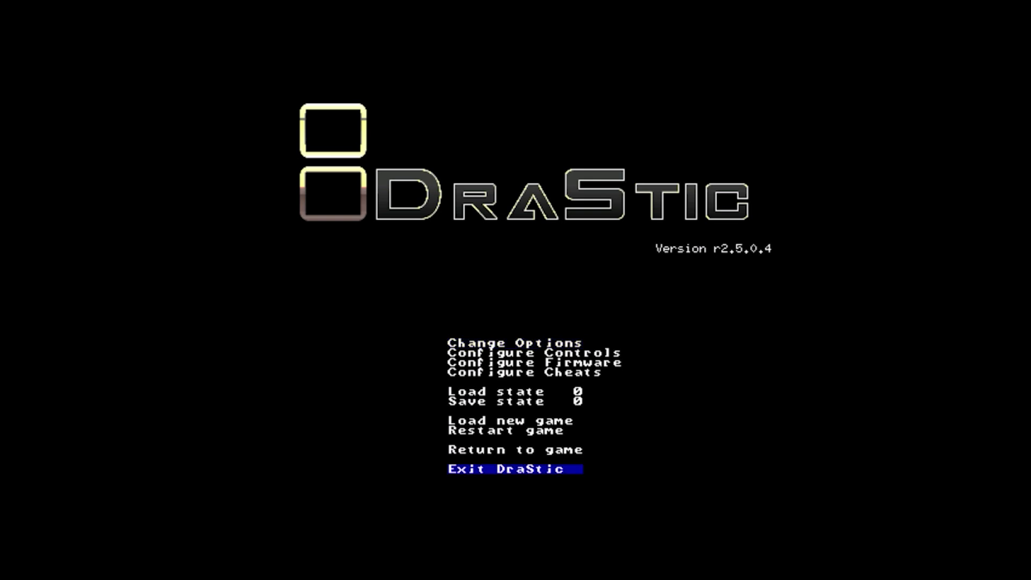
key(Return)
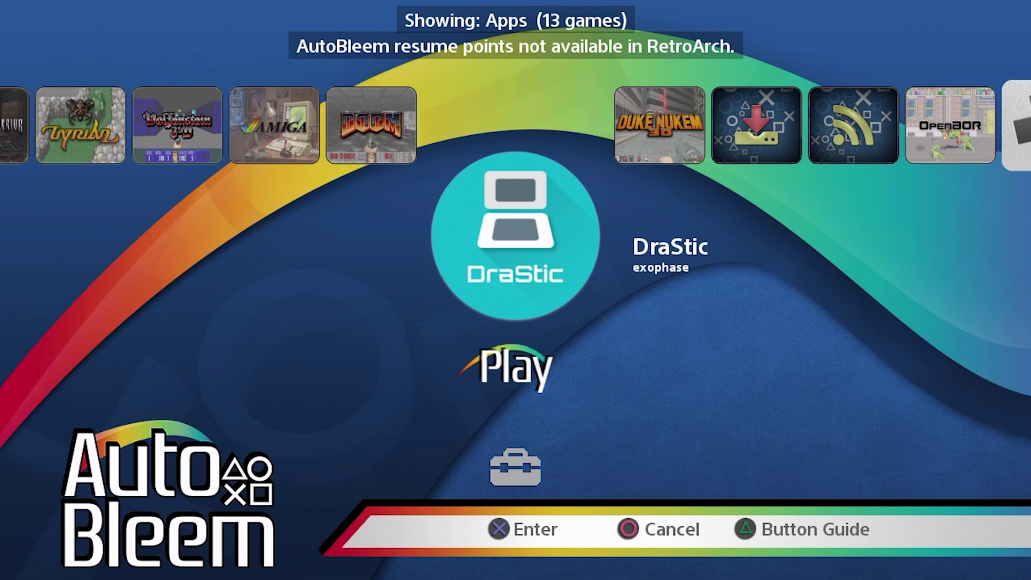